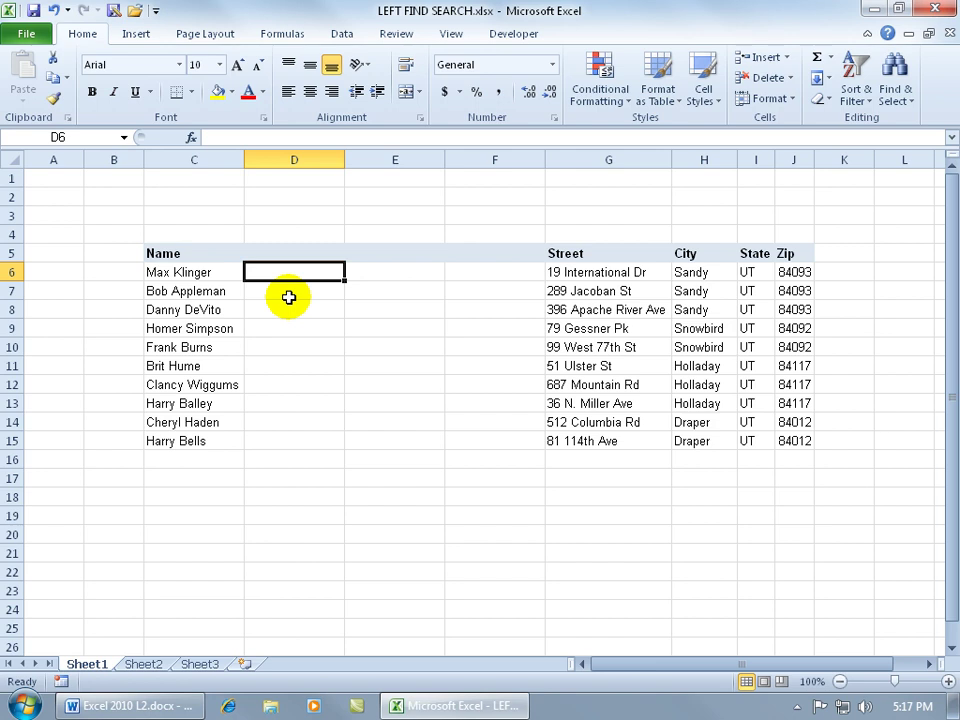
Step: Enter =LEFT(C6,3) in D6 to extract the first three characters of the name, and copy the formula down through D15
{"action": "type", "text": "="}
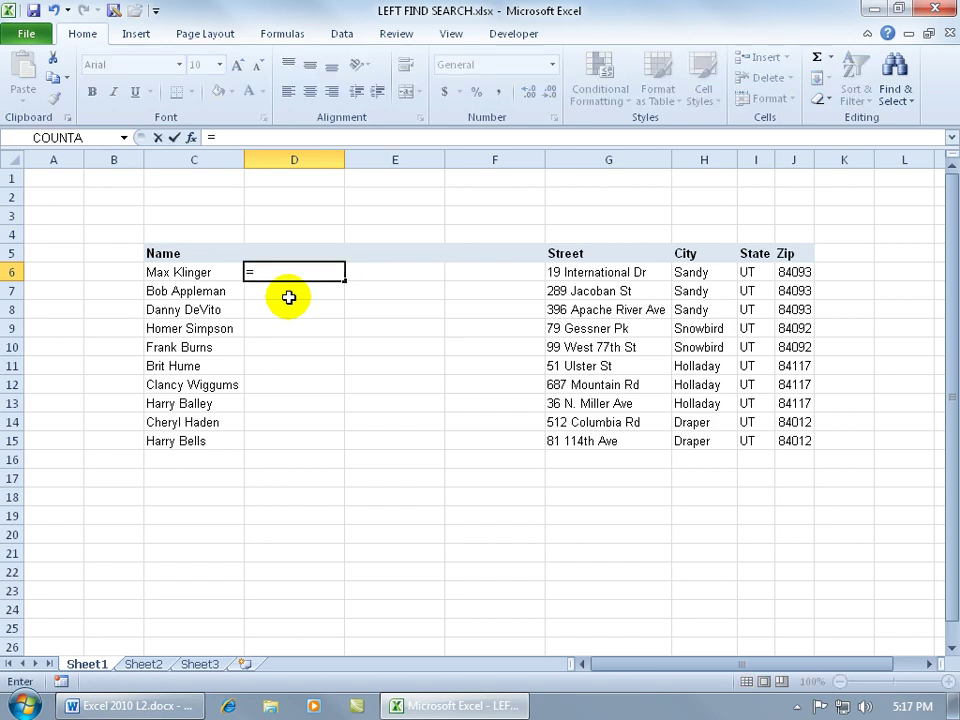
{"action": "type", "text": "lef"}
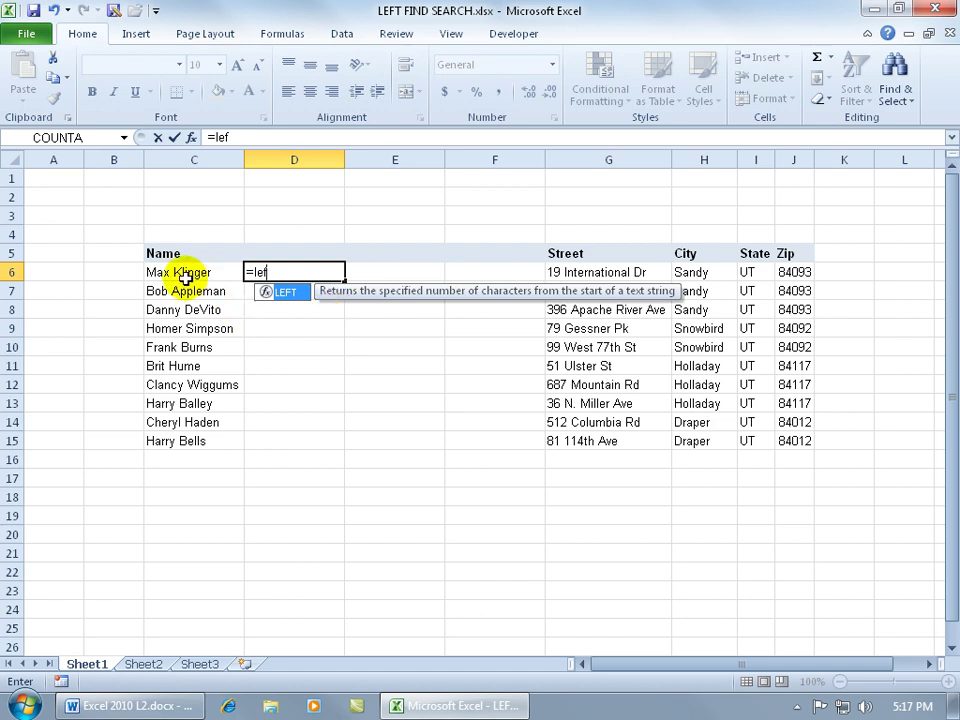
{"action": "key", "text": "Tab"}
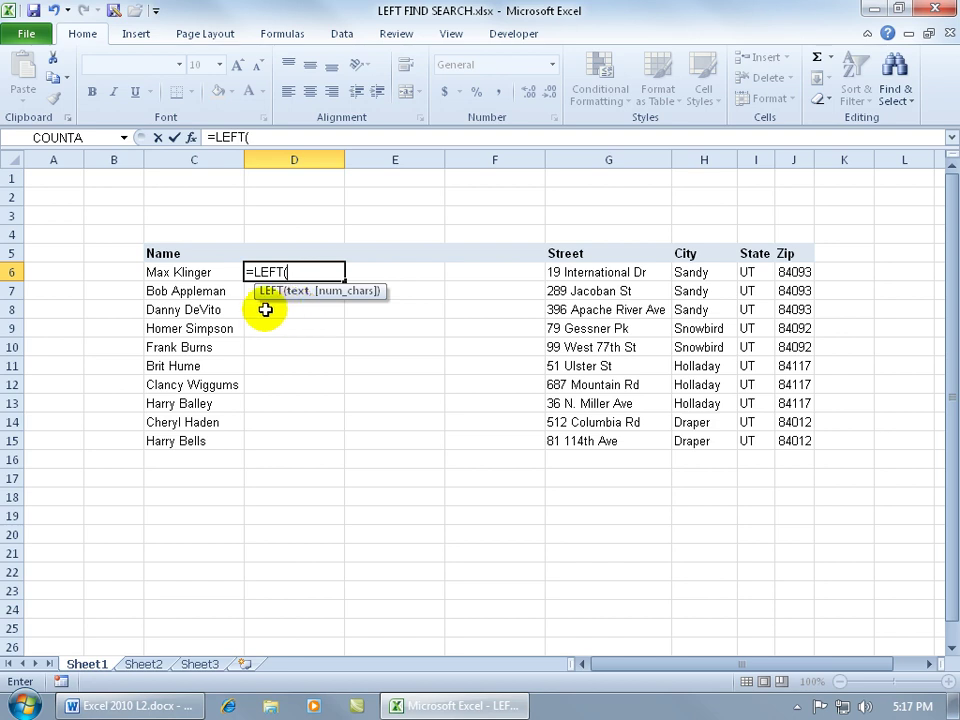
{"action": "left_click", "coordinate": [212, 271]}
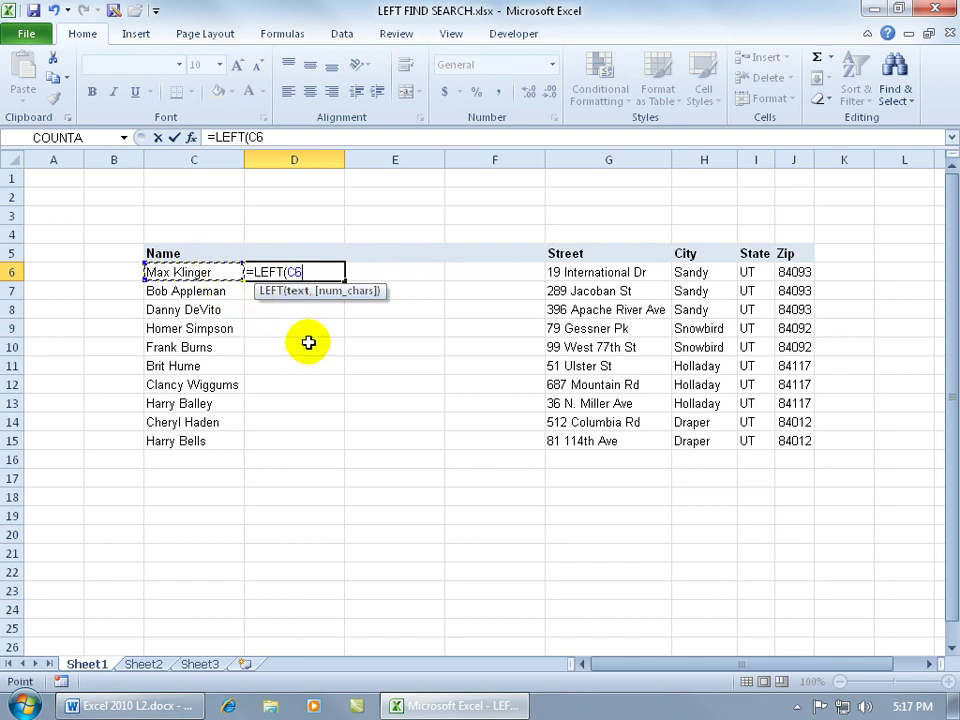
{"action": "type", "text": ","}
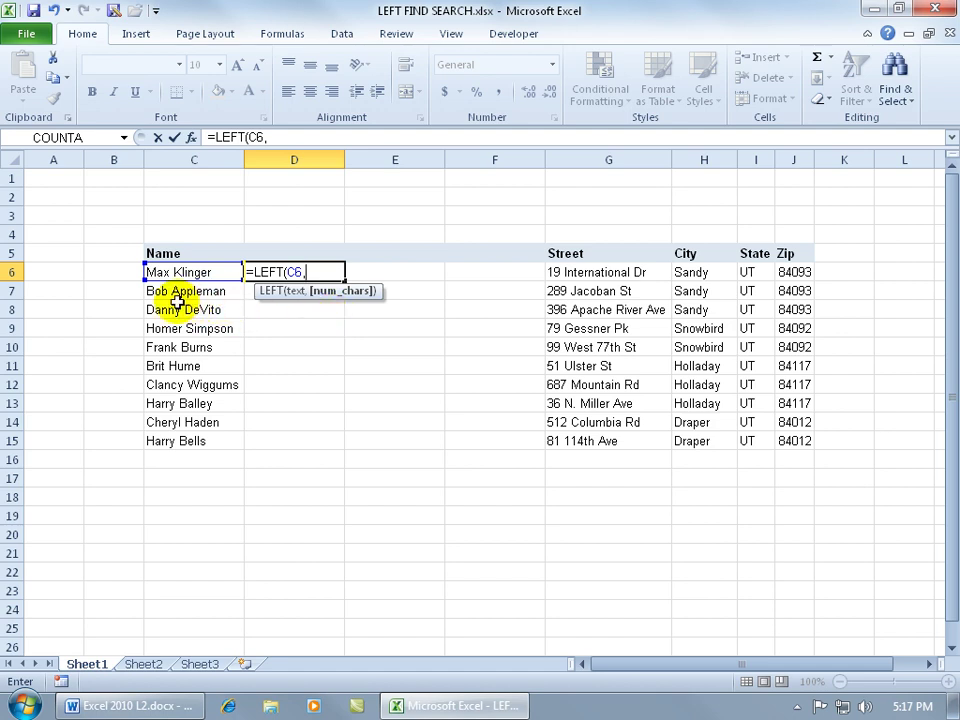
{"action": "type", "text": "3"}
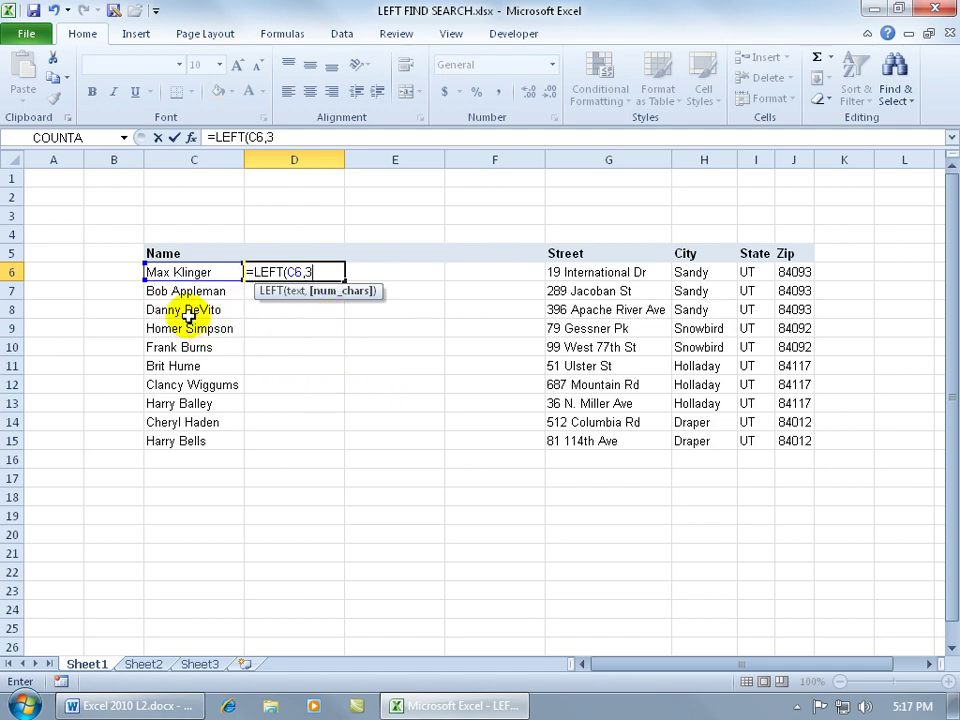
{"action": "key", "text": "Return"}
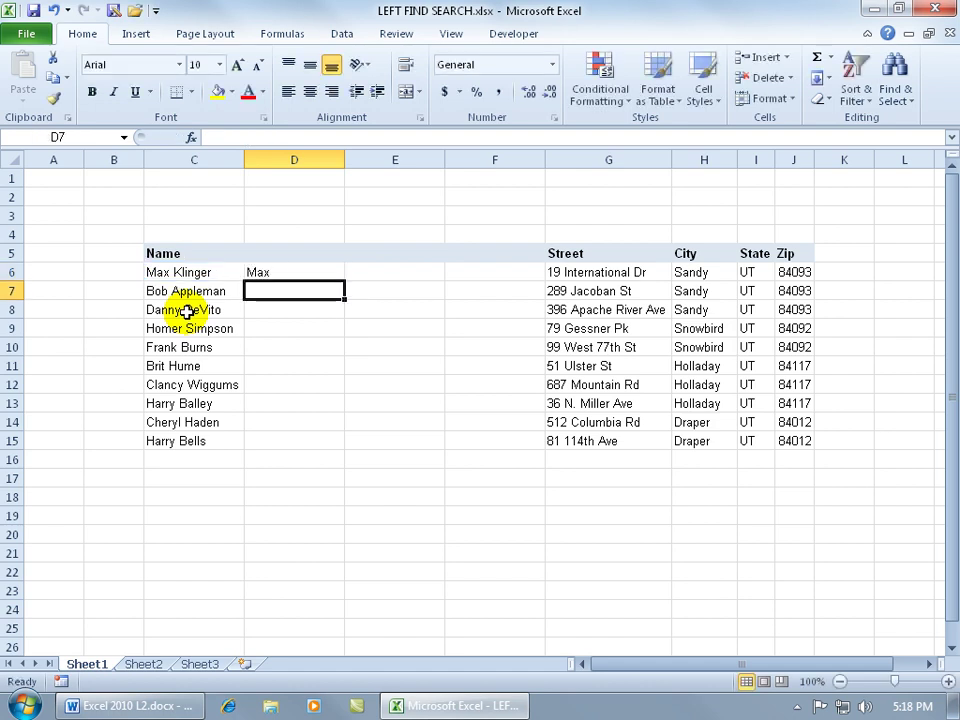
{"action": "left_click", "coordinate": [317, 272]}
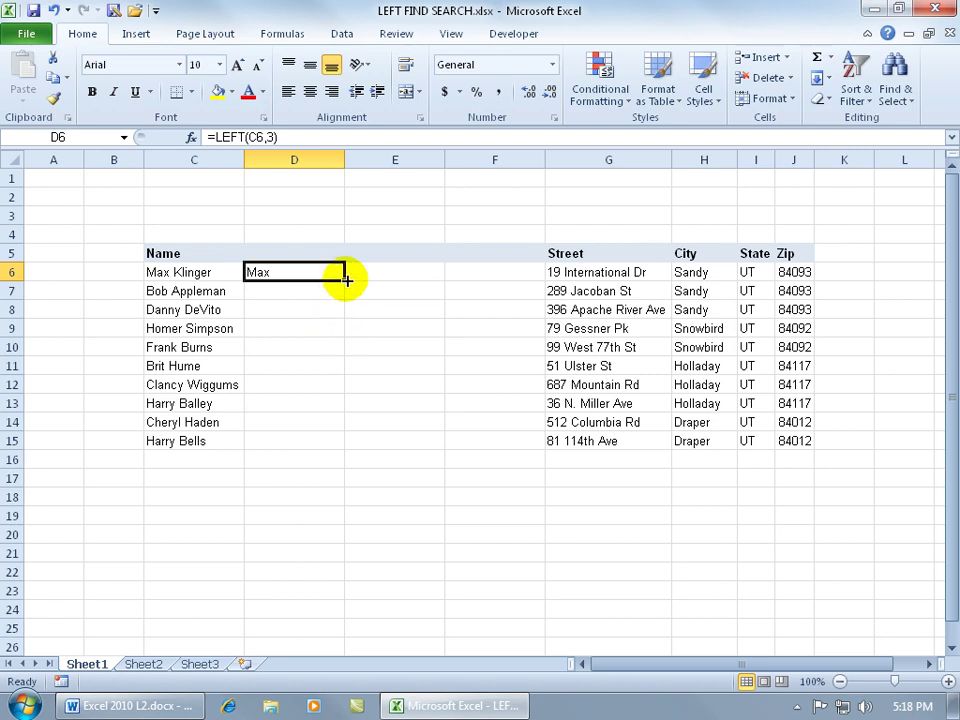
{"action": "double_click", "coordinate": [346, 281]}
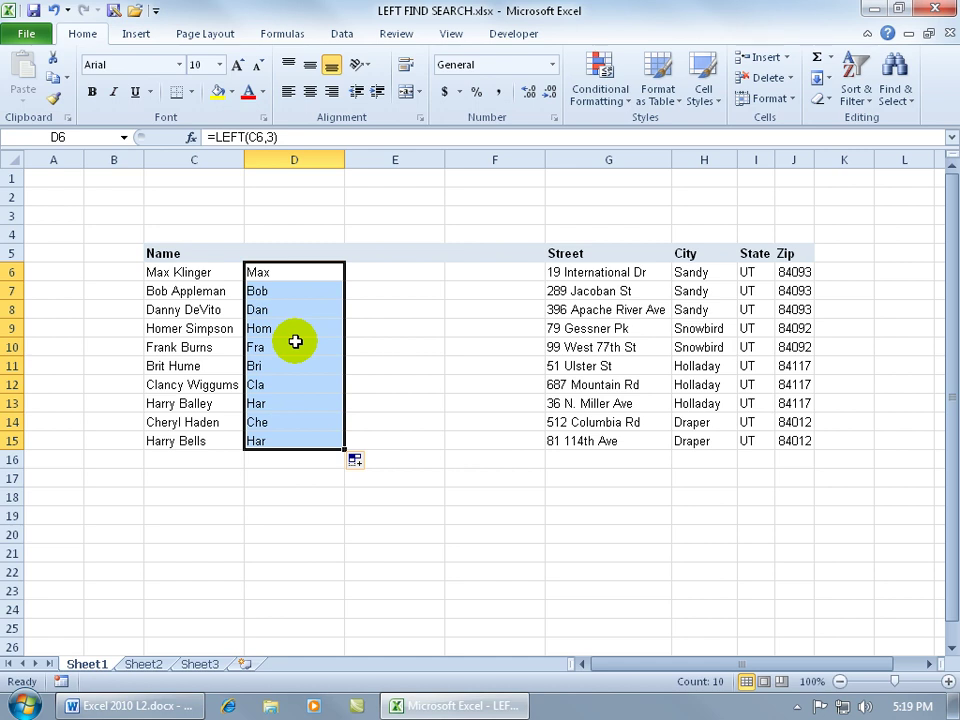
Step: Enter =SEARCH(" ",C6) in E6 to locate the space in the name, leaving out the optional start number
{"action": "left_click", "coordinate": [386, 271]}
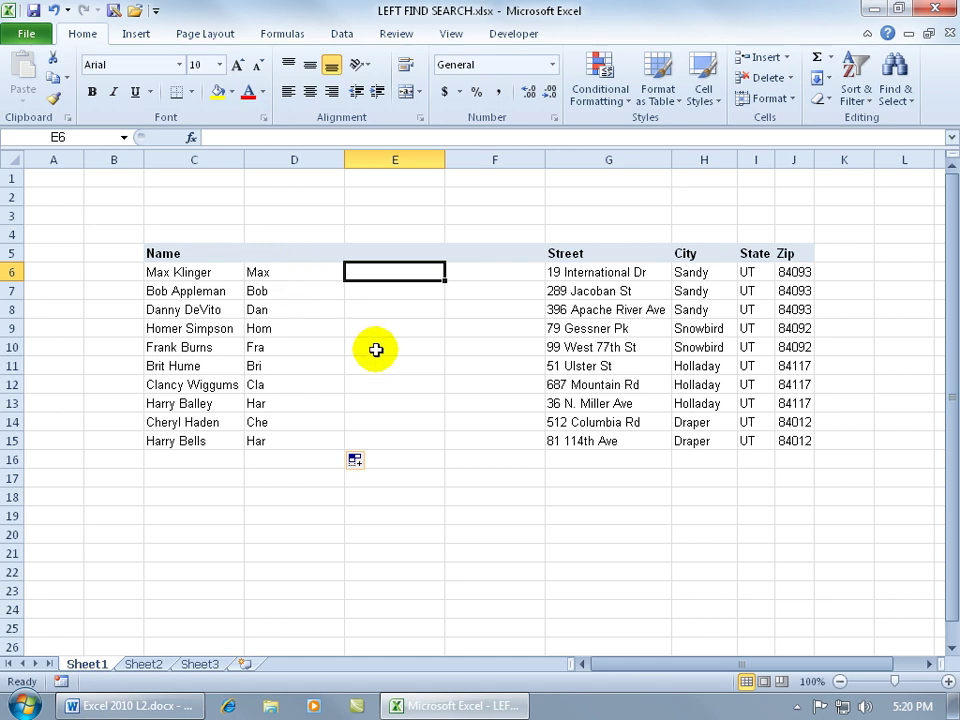
{"action": "type", "text": "="}
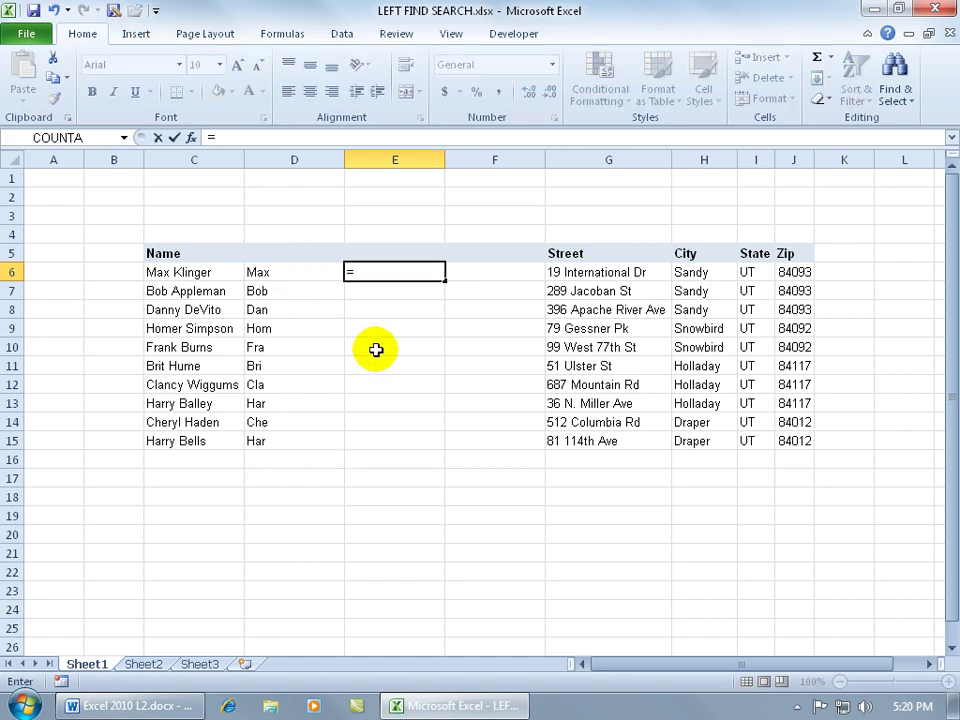
{"action": "type", "text": "sea"}
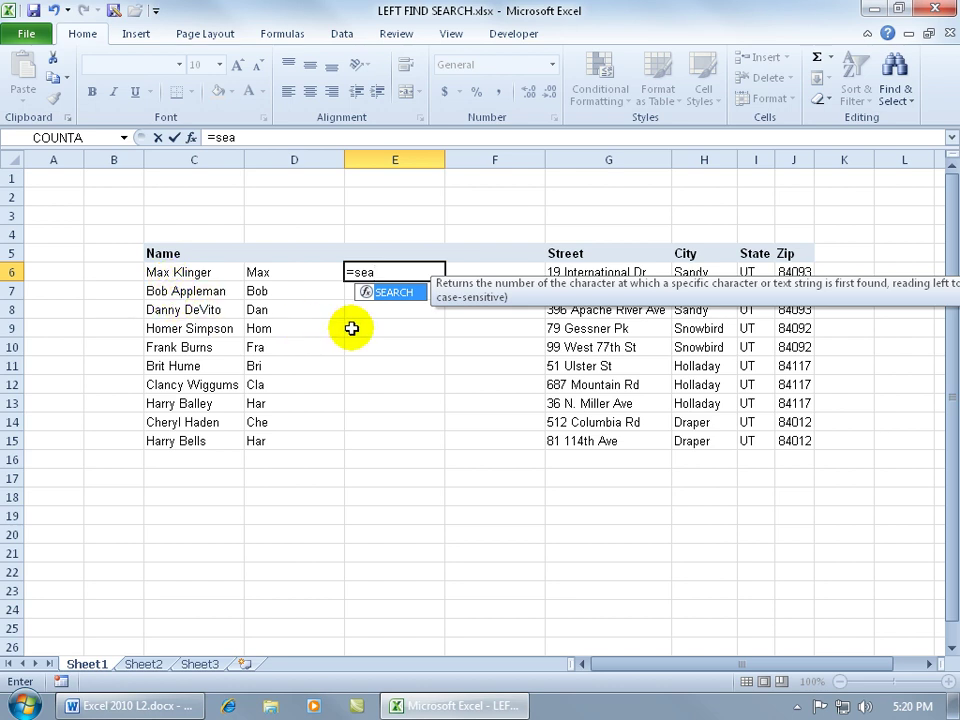
{"action": "key", "text": "Tab"}
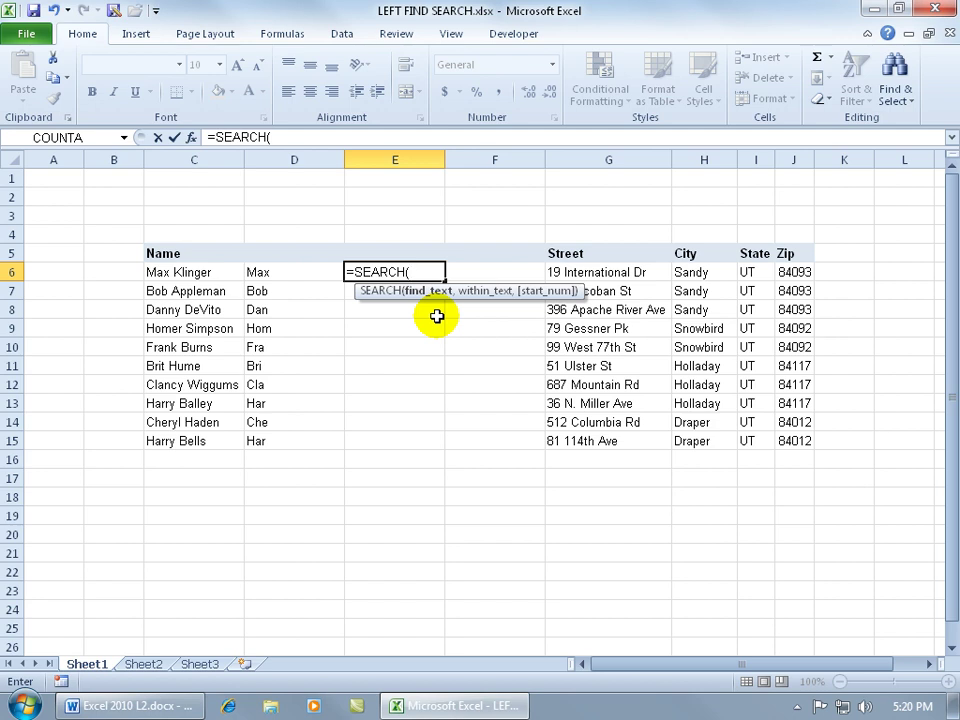
{"action": "type", "text": "\" \","}
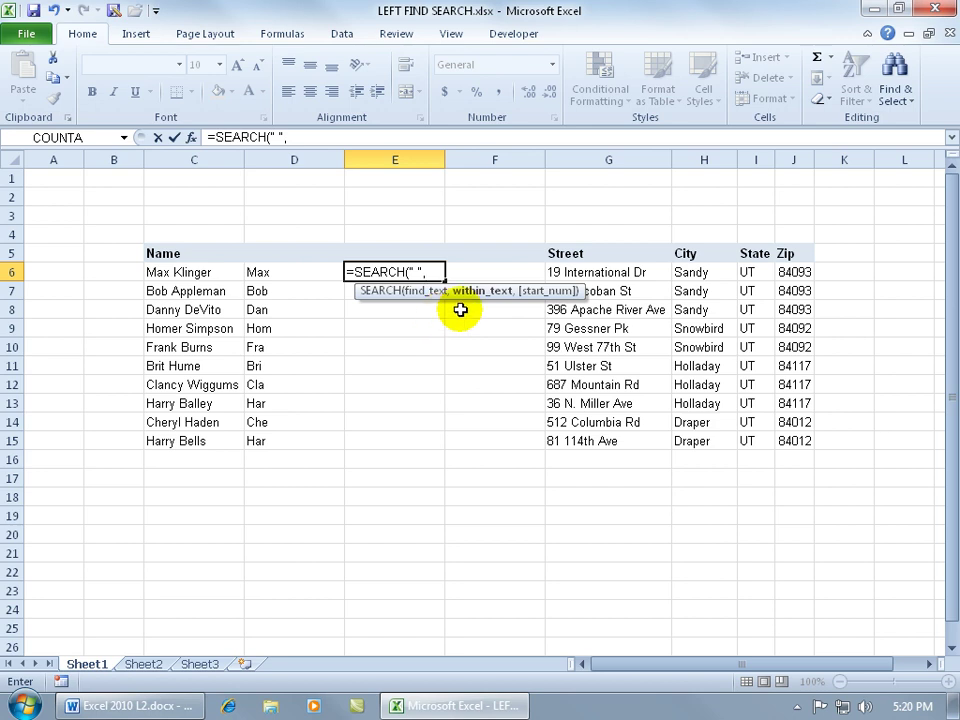
{"action": "left_click", "coordinate": [165, 272]}
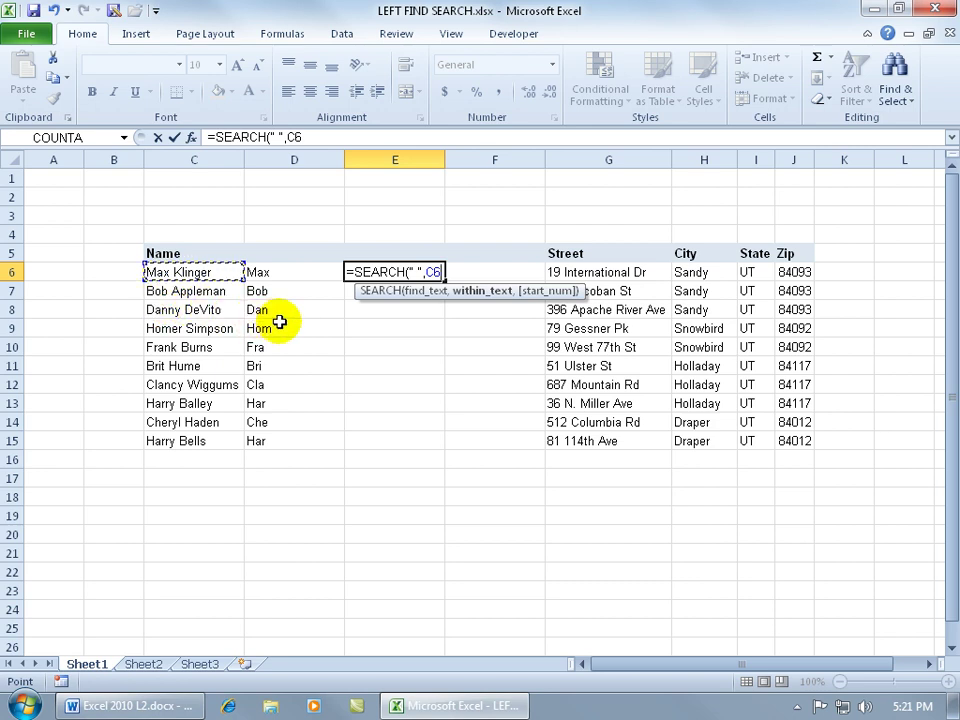
{"action": "type", "text": ",6"}
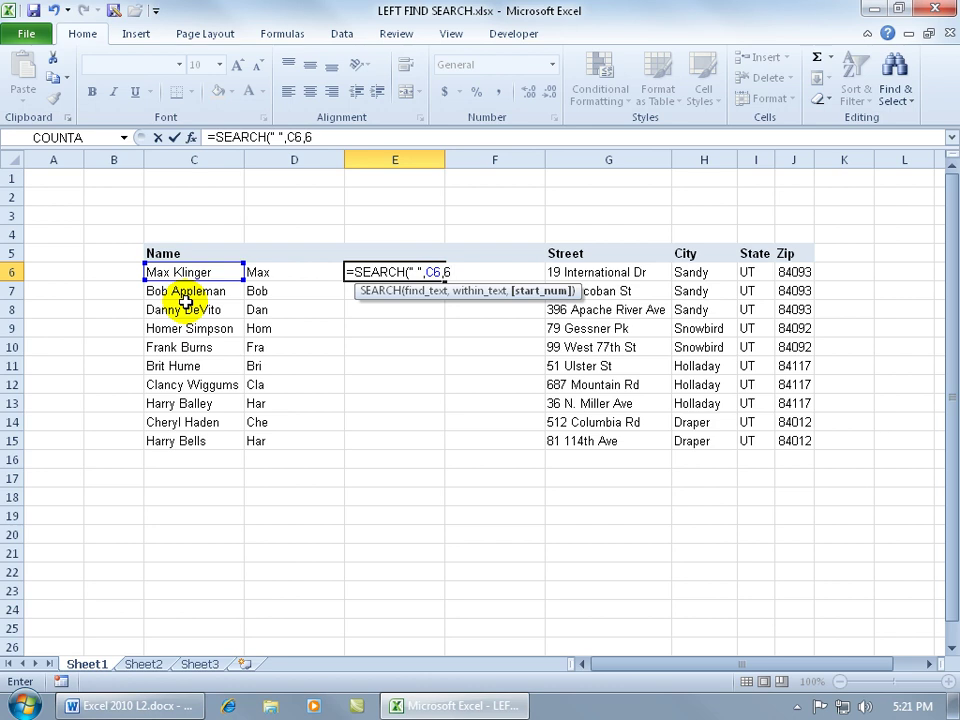
{"action": "key", "text": "BackSpace"}
{"action": "key", "text": "BackSpace"}
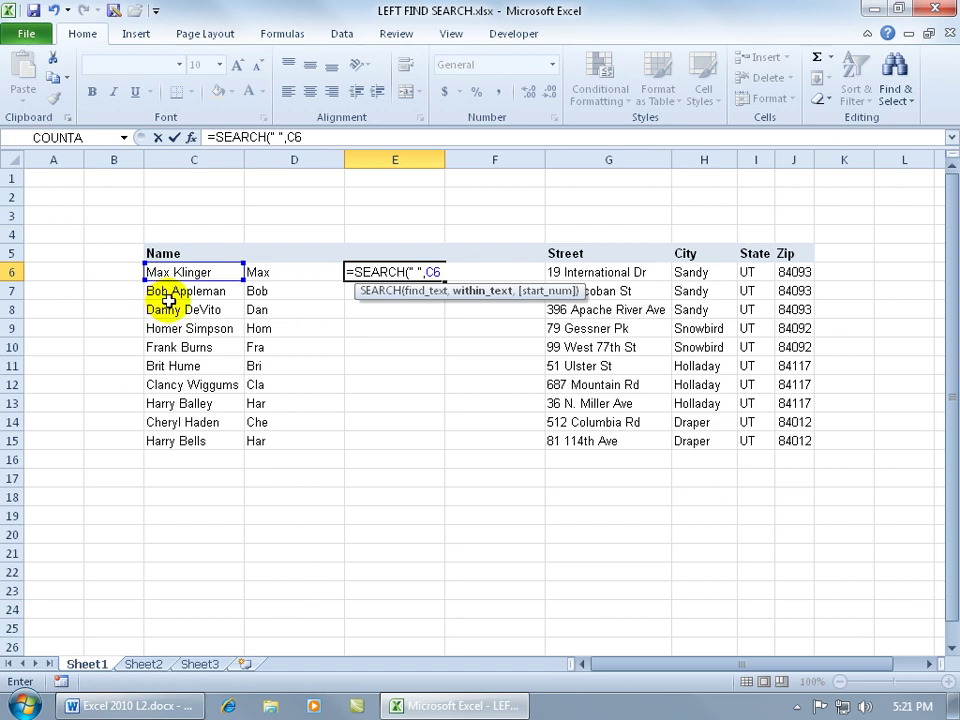
{"action": "key", "text": "Return"}
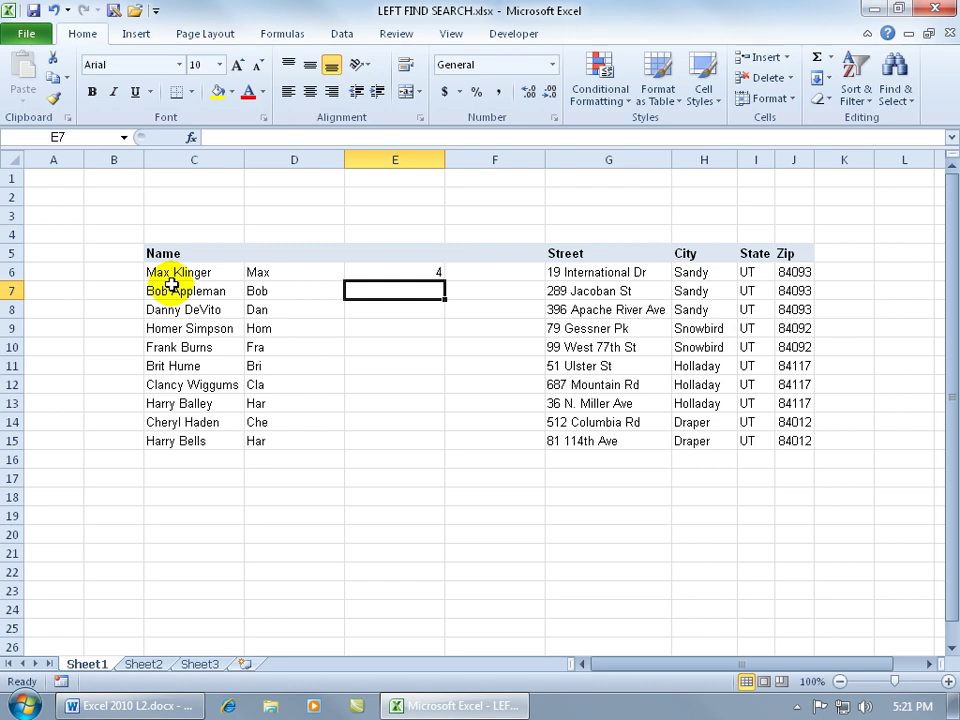
Step: Replace the formula in E6 with =FIND(" ",C6) and copy it down through E15
{"action": "left_click", "coordinate": [405, 270]}
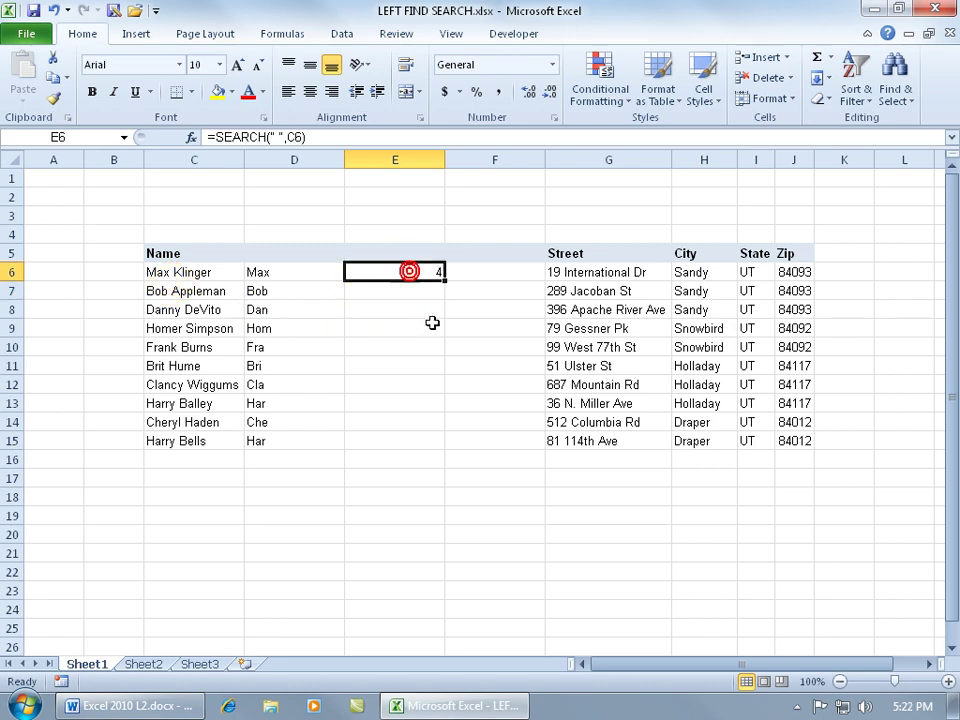
{"action": "key", "text": "Delete"}
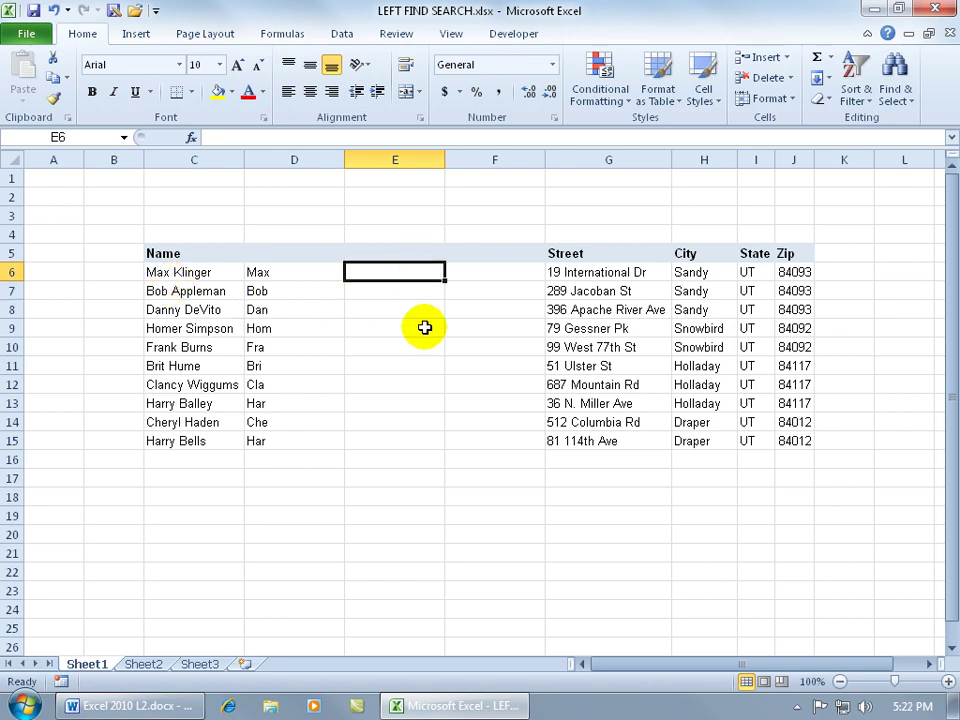
{"action": "type", "text": "=fi"}
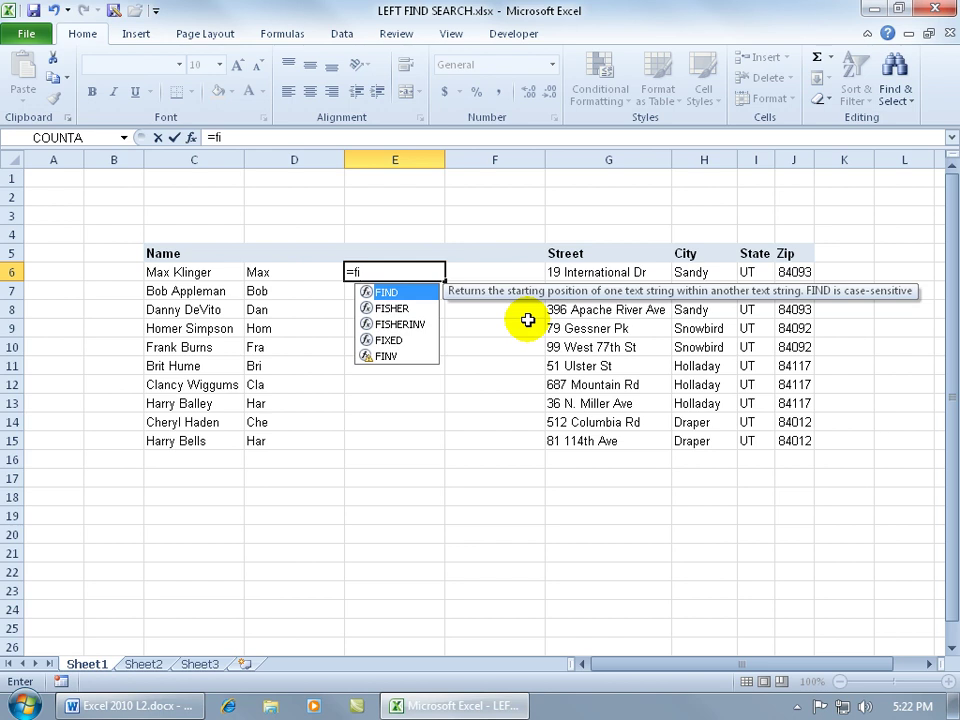
{"action": "key", "text": "Tab"}
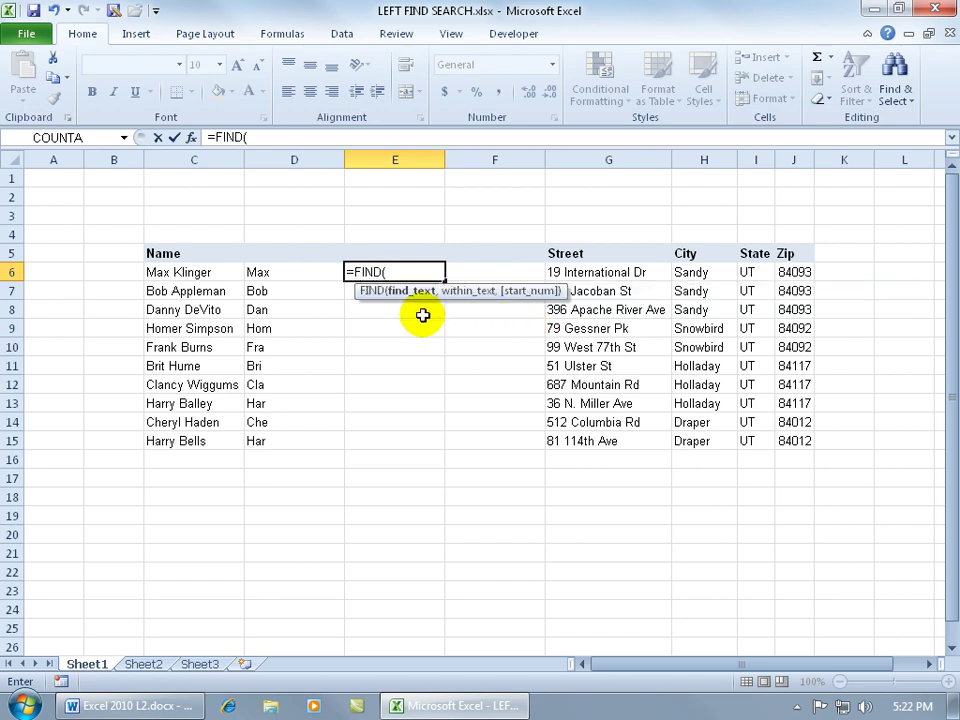
{"action": "type", "text": "\" \""}
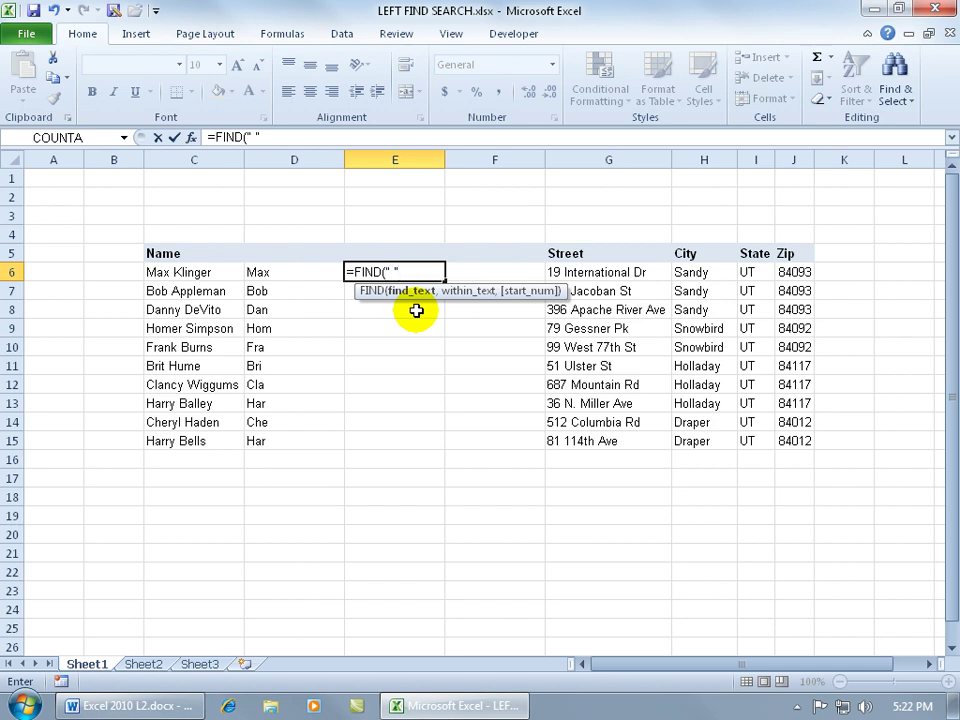
{"action": "type", "text": ","}
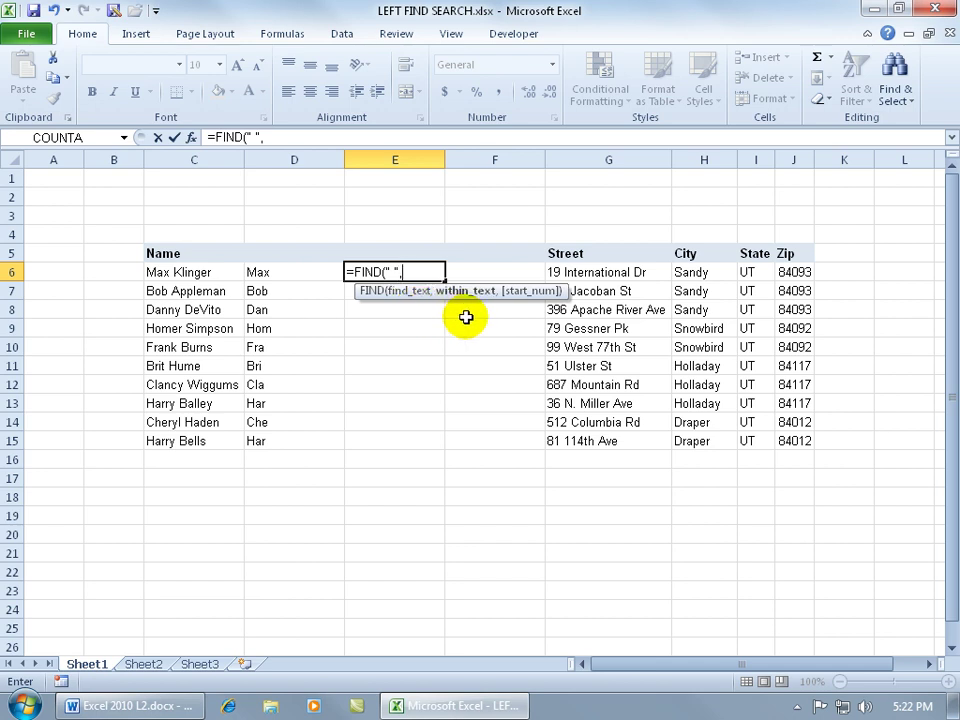
{"action": "left_click", "coordinate": [208, 276]}
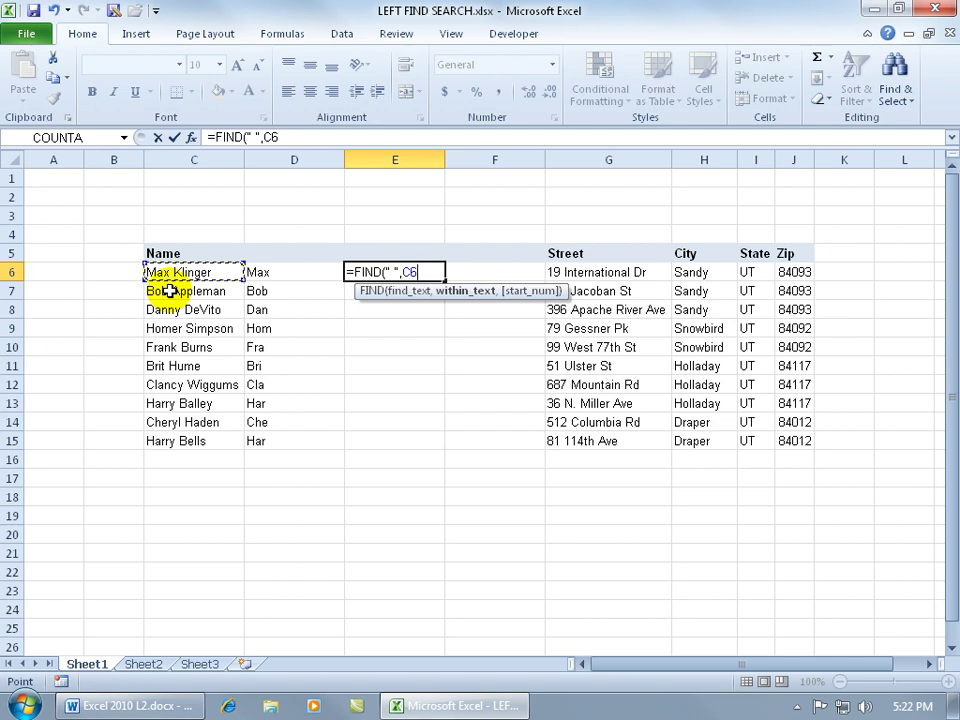
{"action": "key", "text": "Return"}
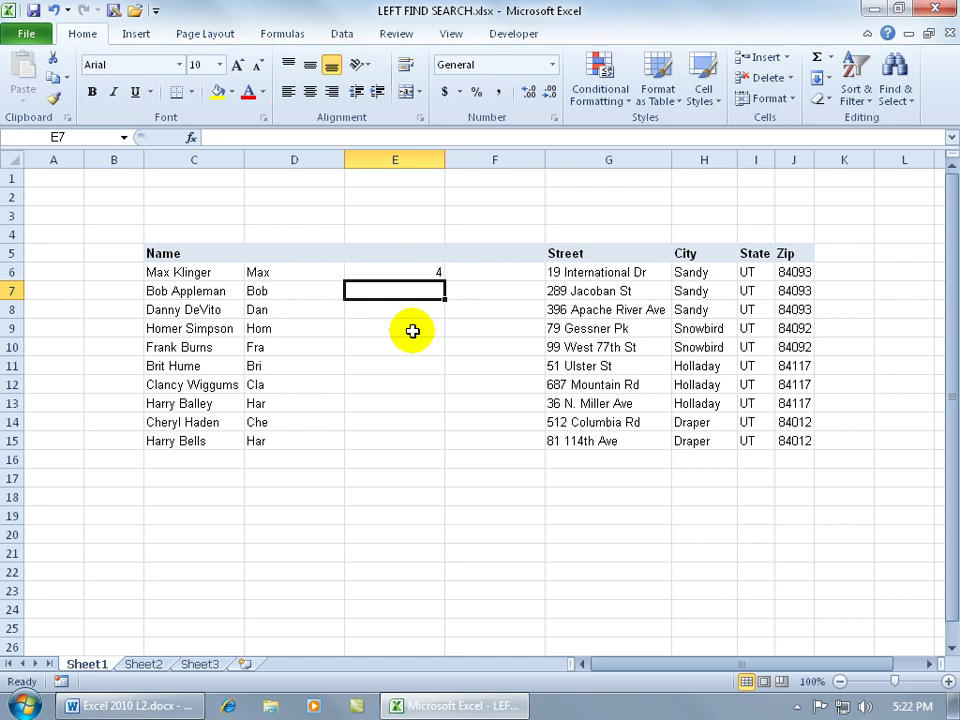
{"action": "left_click", "coordinate": [426, 274]}
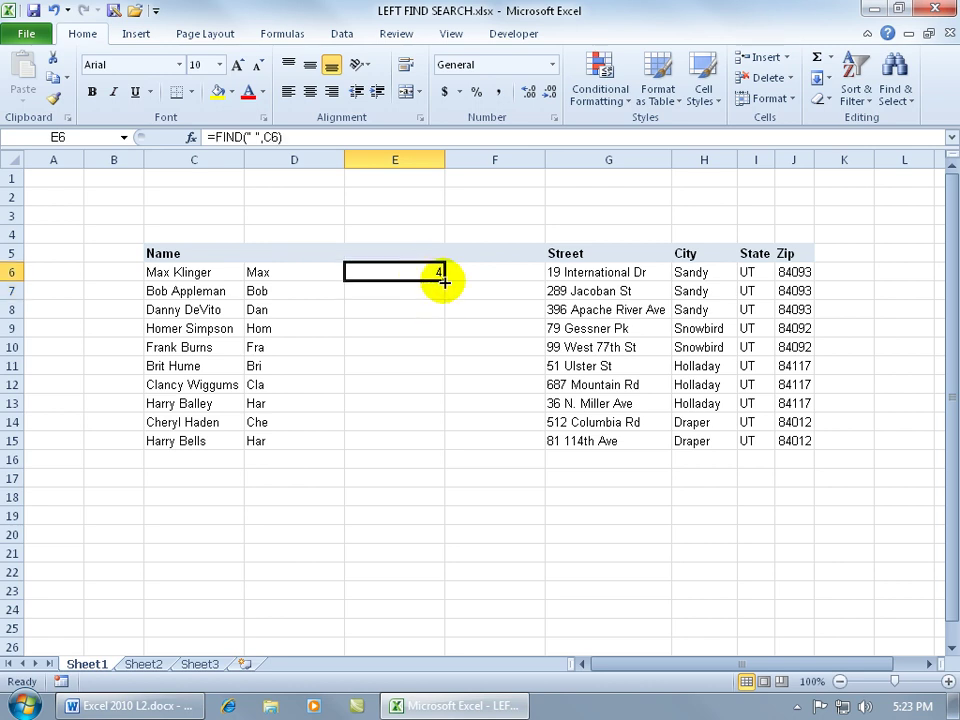
{"action": "double_click", "coordinate": [444, 282]}
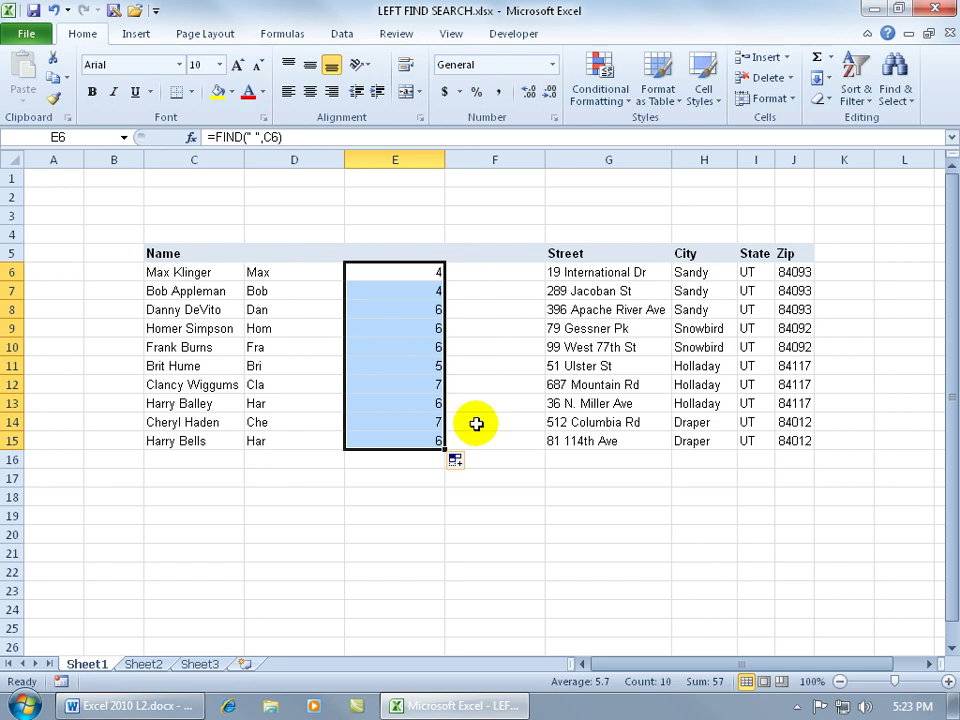
{"action": "left_click", "coordinate": [431, 310]}
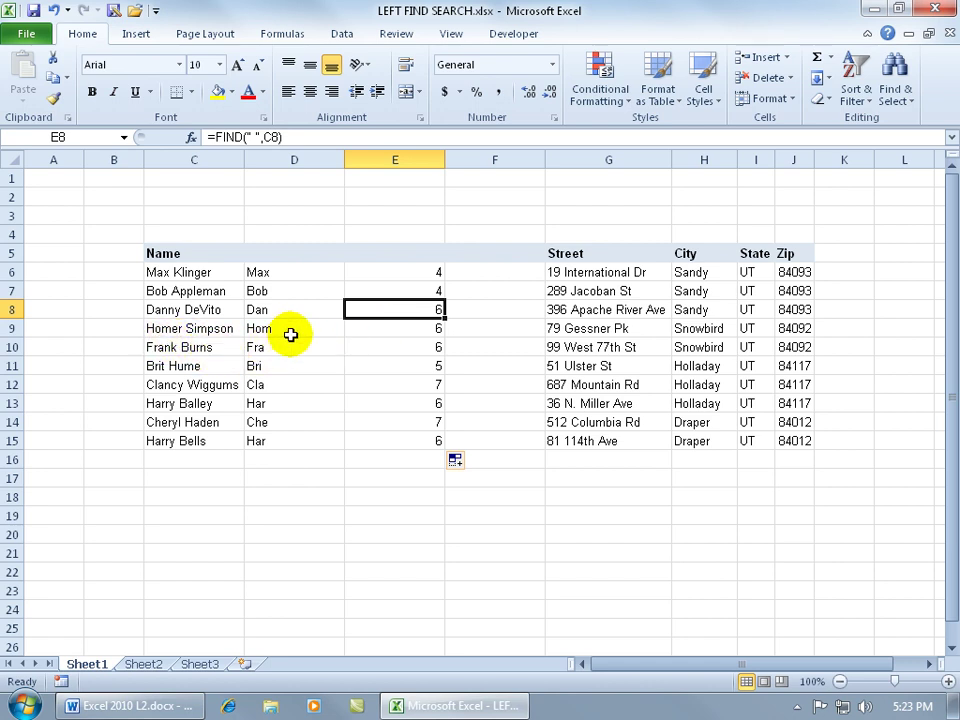
Step: Enter =LEFT(C6,FIND(" ",C6)) in F6 and copy the formula down through F15
{"action": "left_click", "coordinate": [467, 271]}
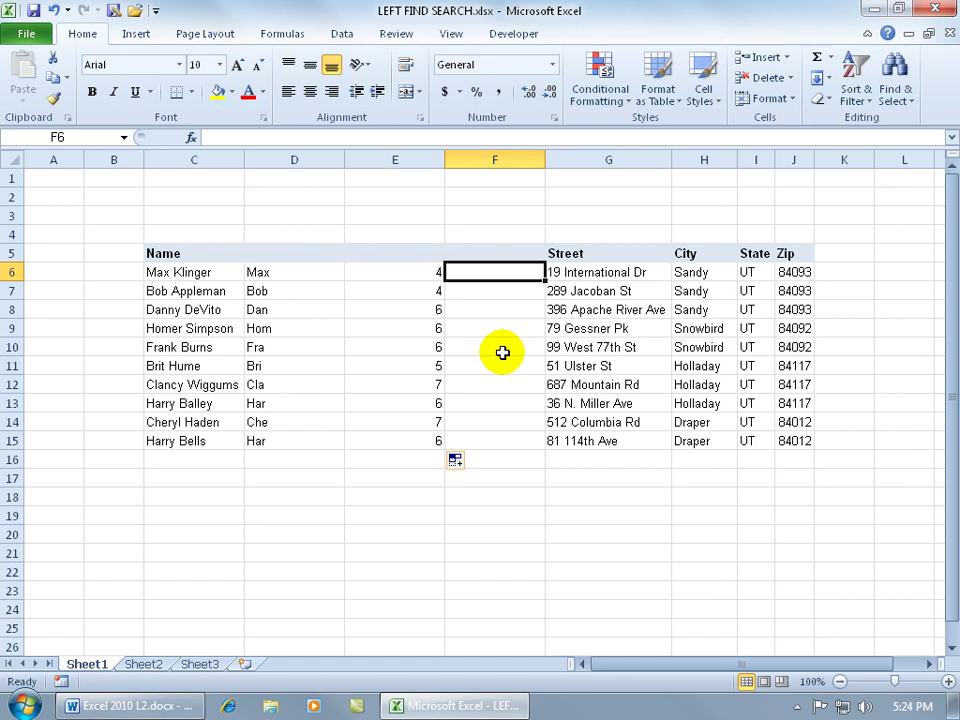
{"action": "type", "text": "="}
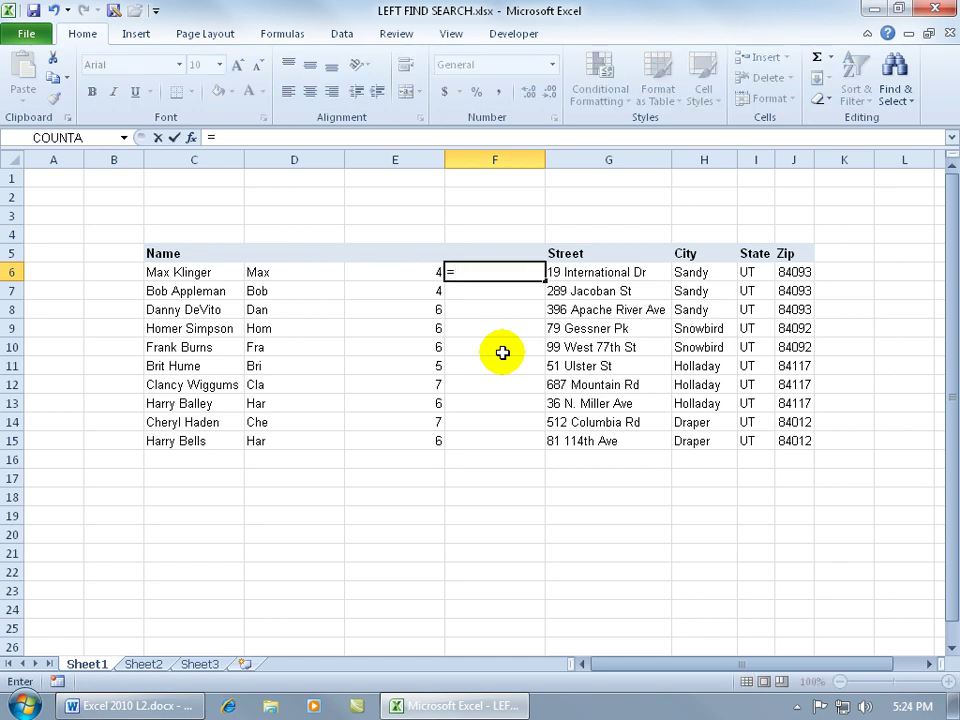
{"action": "type", "text": "le"}
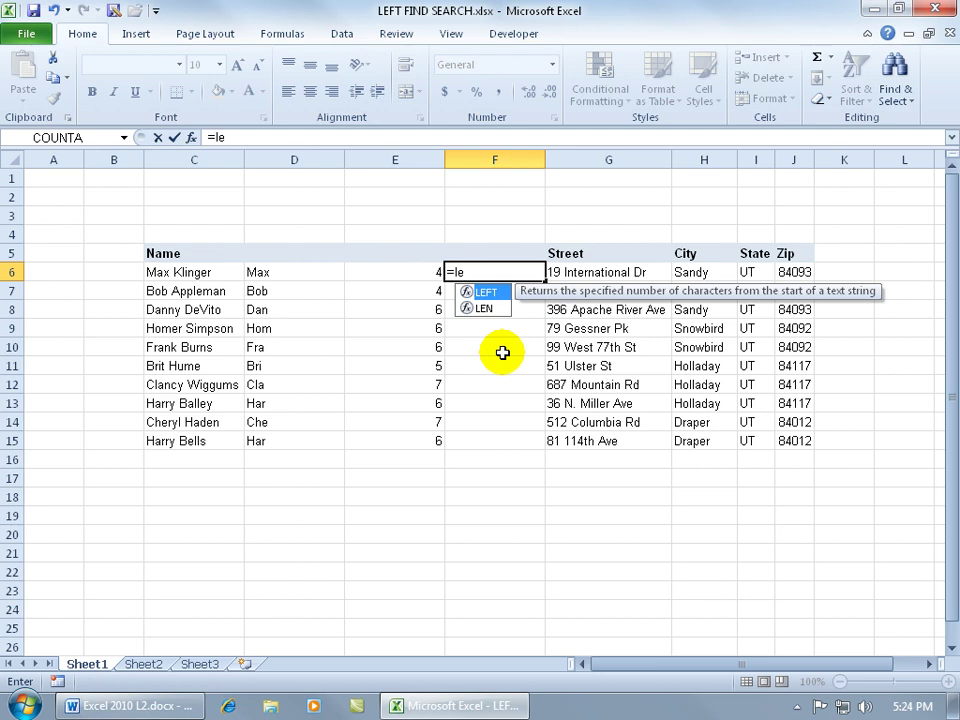
{"action": "key", "text": "Tab"}
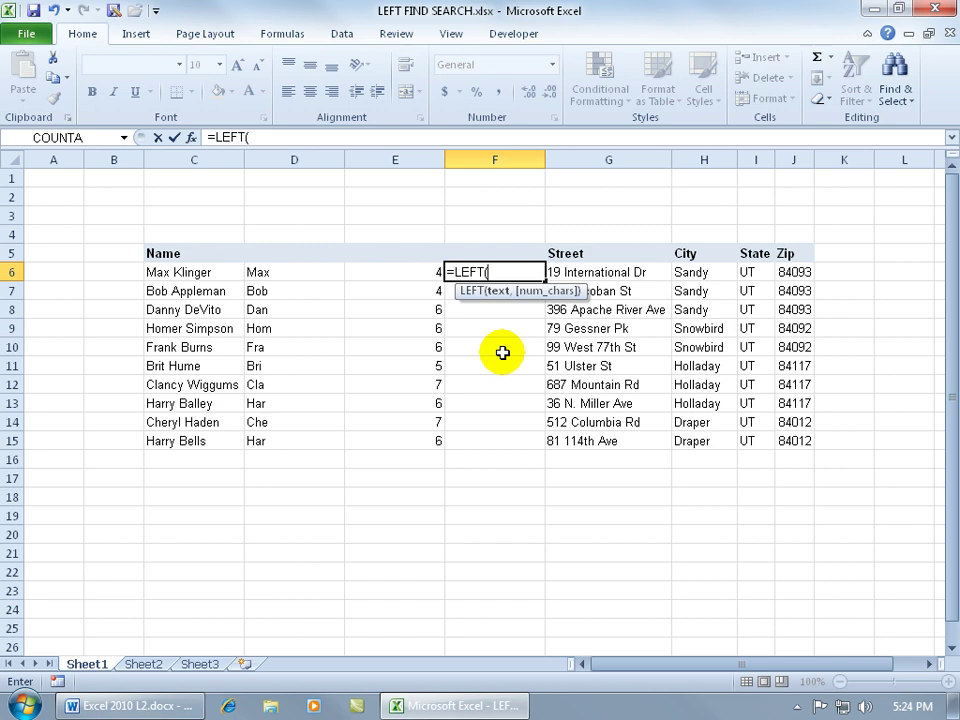
{"action": "left_click", "coordinate": [210, 272]}
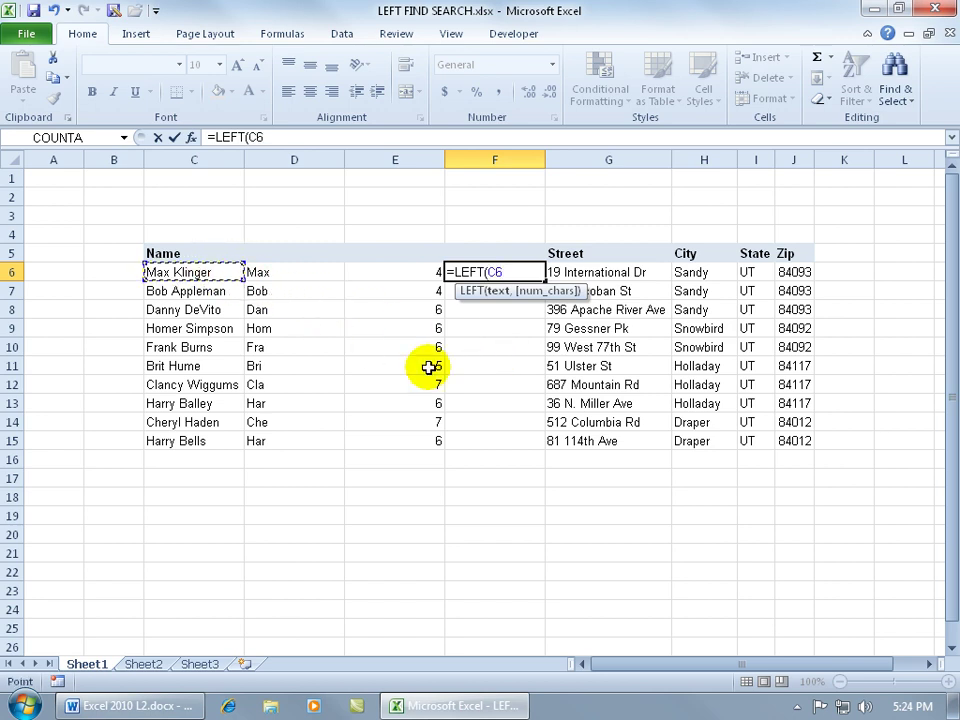
{"action": "type", "text": ","}
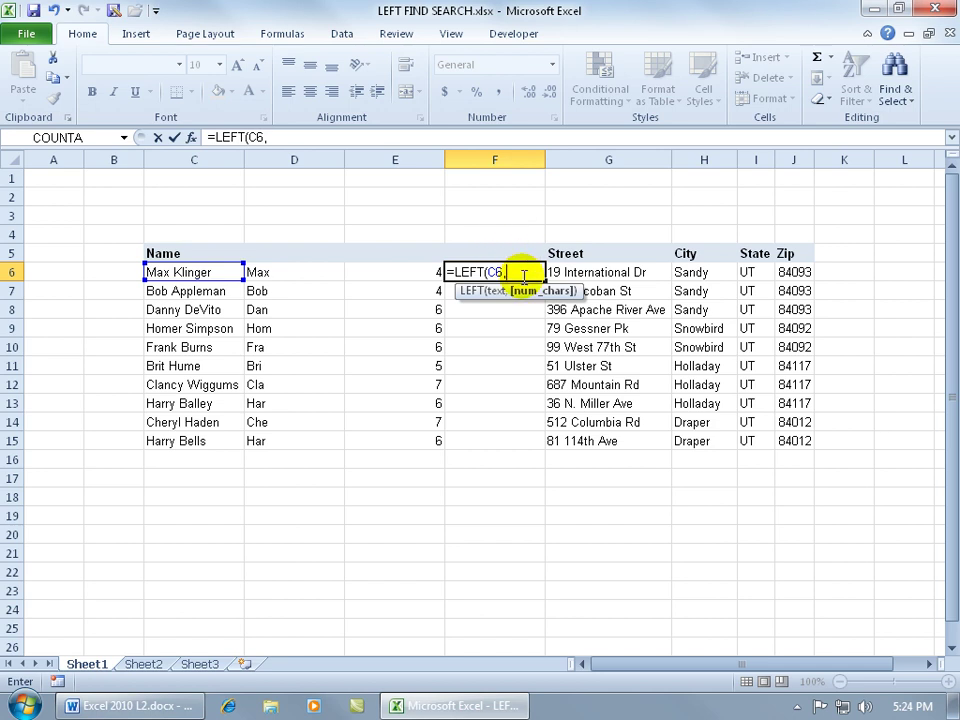
{"action": "type", "text": "fin"}
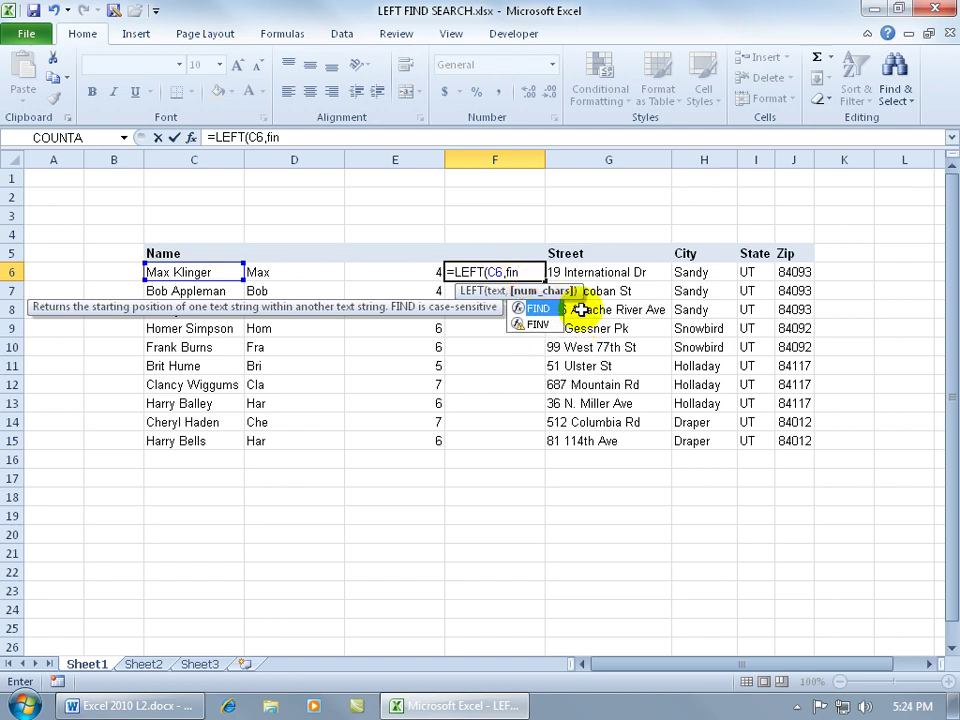
{"action": "key", "text": "Tab"}
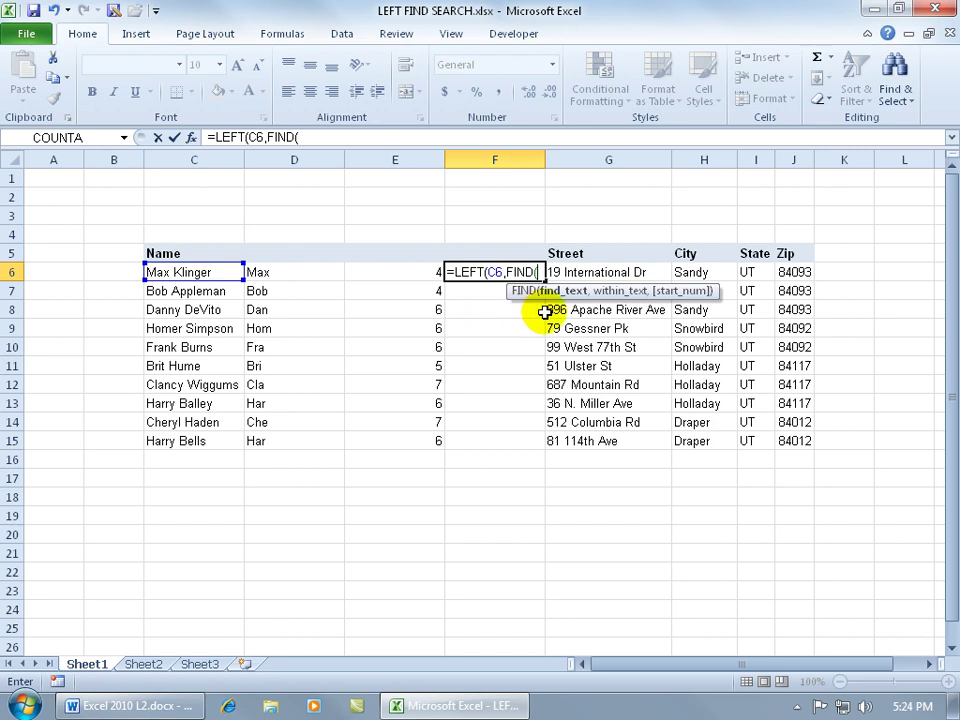
{"action": "type", "text": "\" \""}
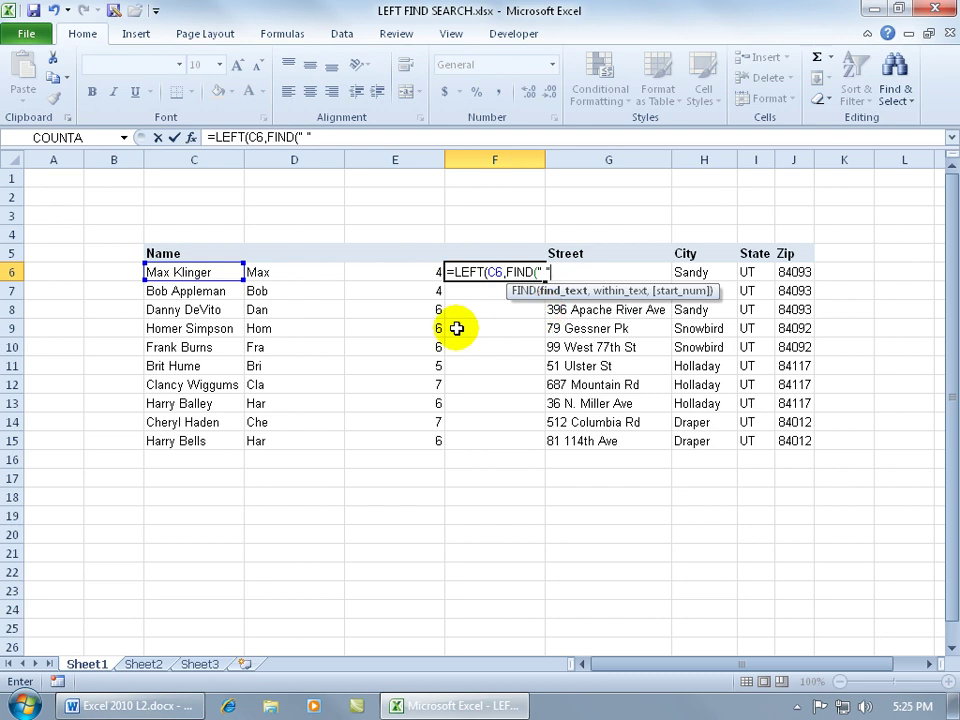
{"action": "type", "text": ","}
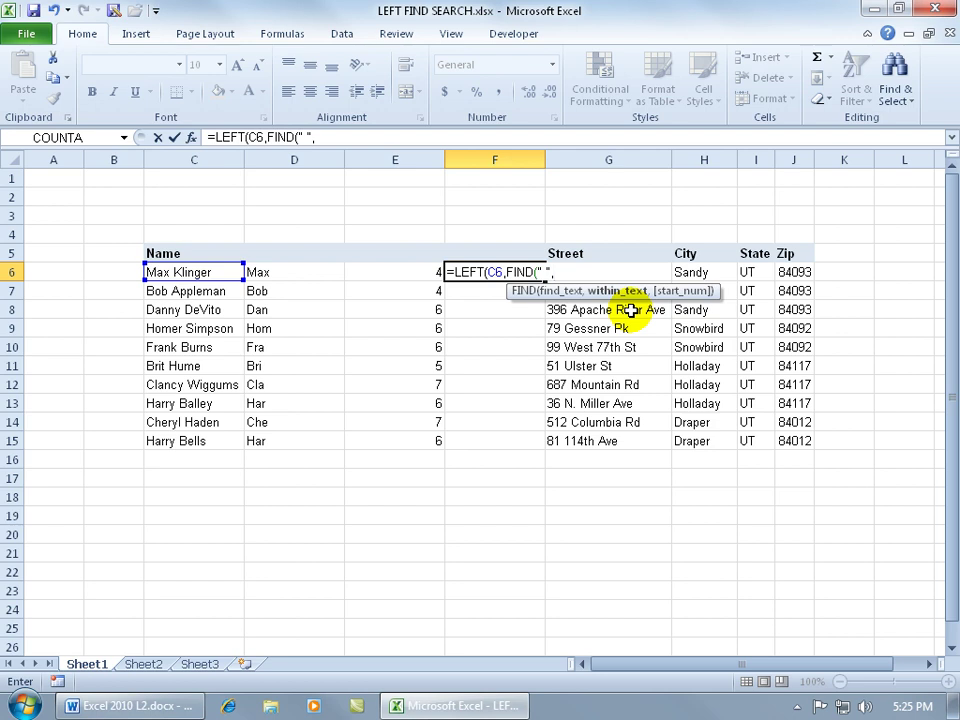
{"action": "left_click", "coordinate": [223, 272]}
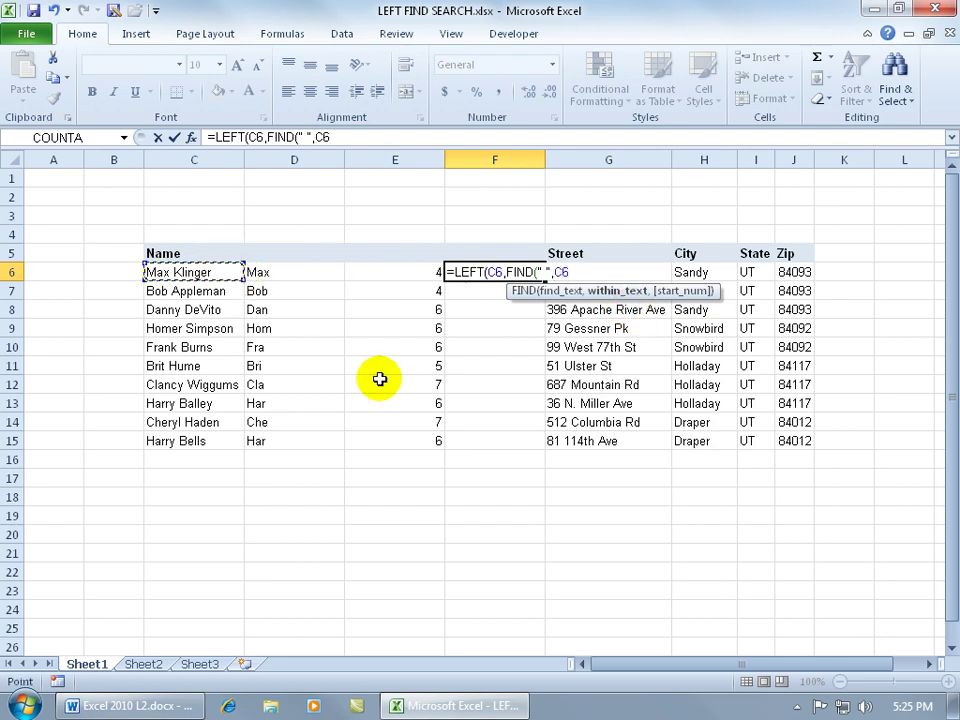
{"action": "type", "text": ")"}
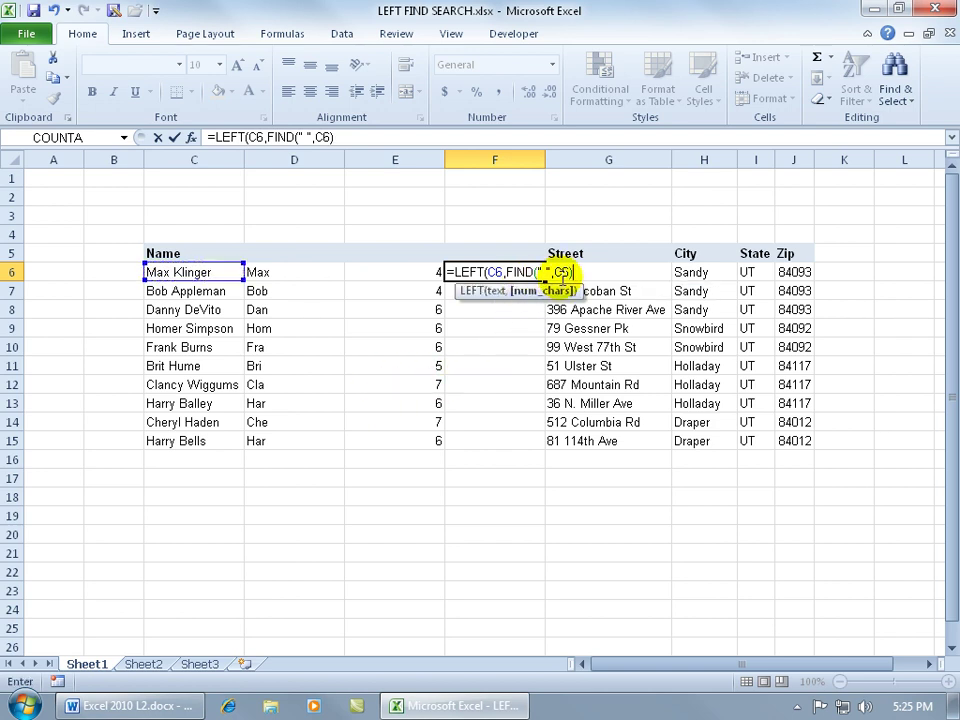
{"action": "type", "text": ")"}
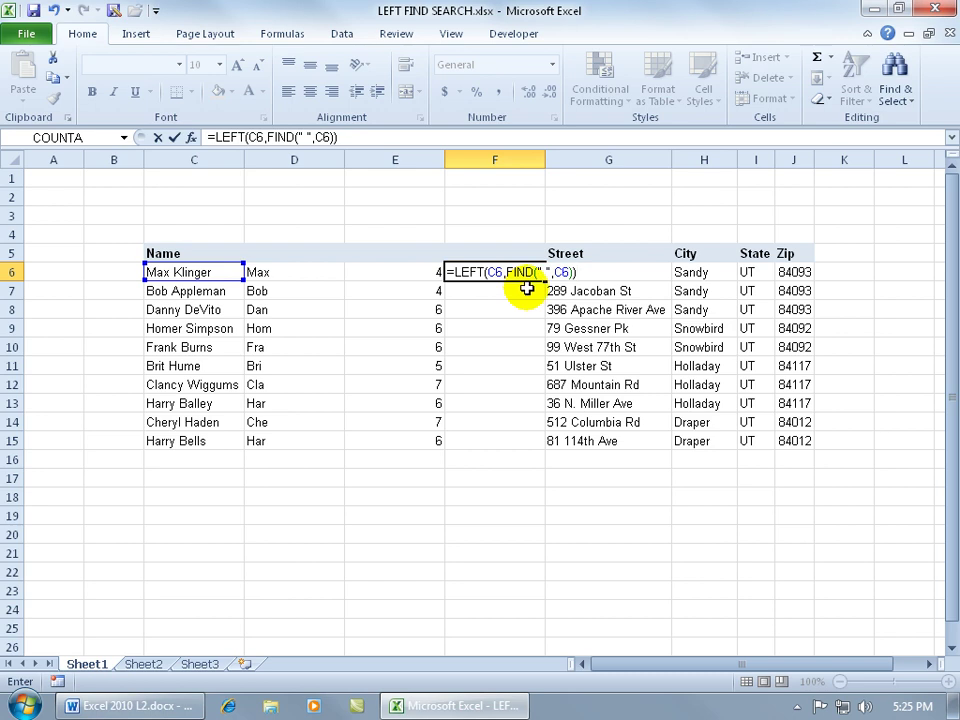
{"action": "key", "text": "Return"}
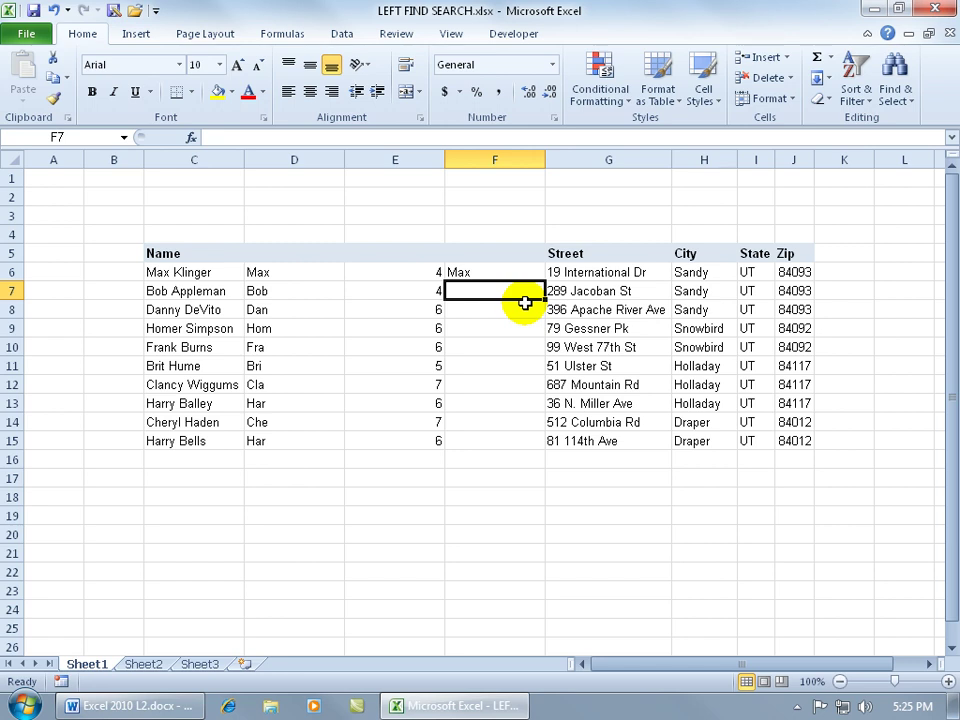
{"action": "left_click", "coordinate": [508, 270]}
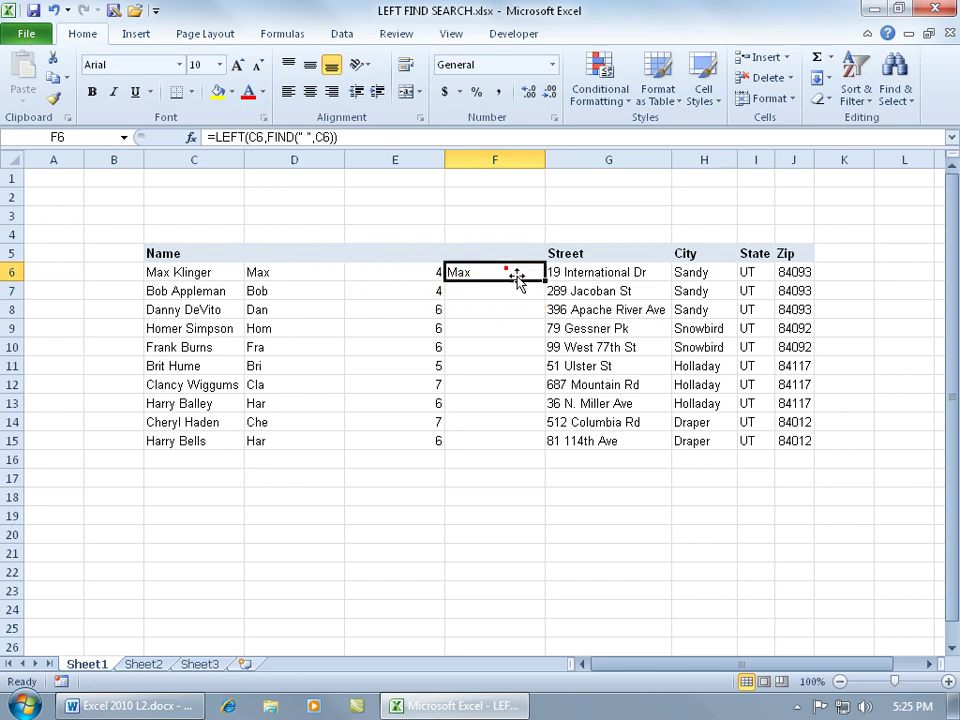
{"action": "double_click", "coordinate": [544, 281]}
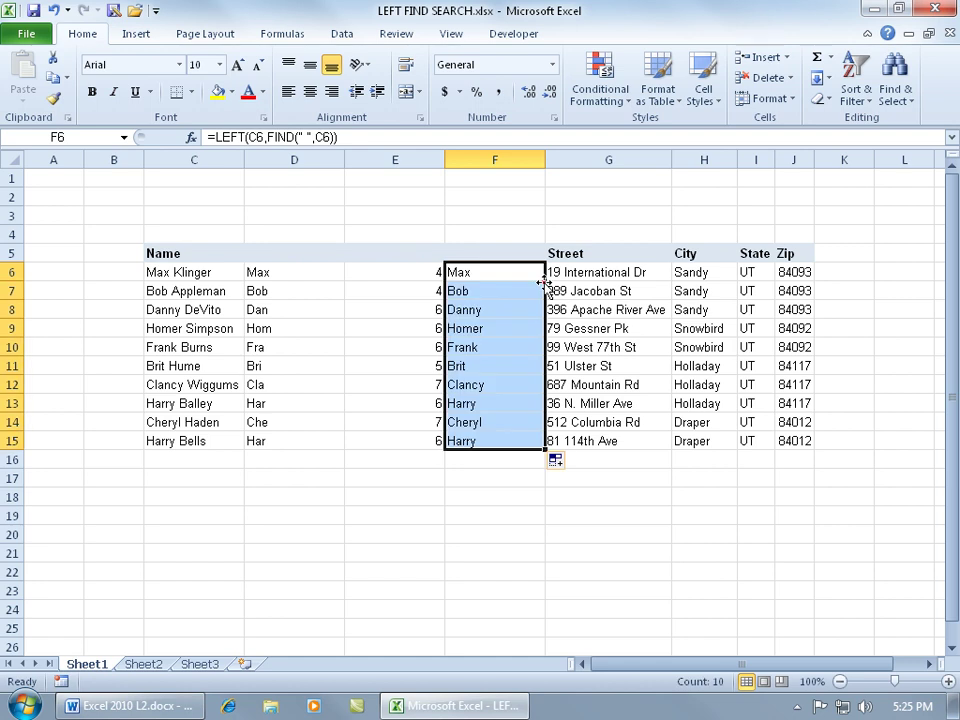
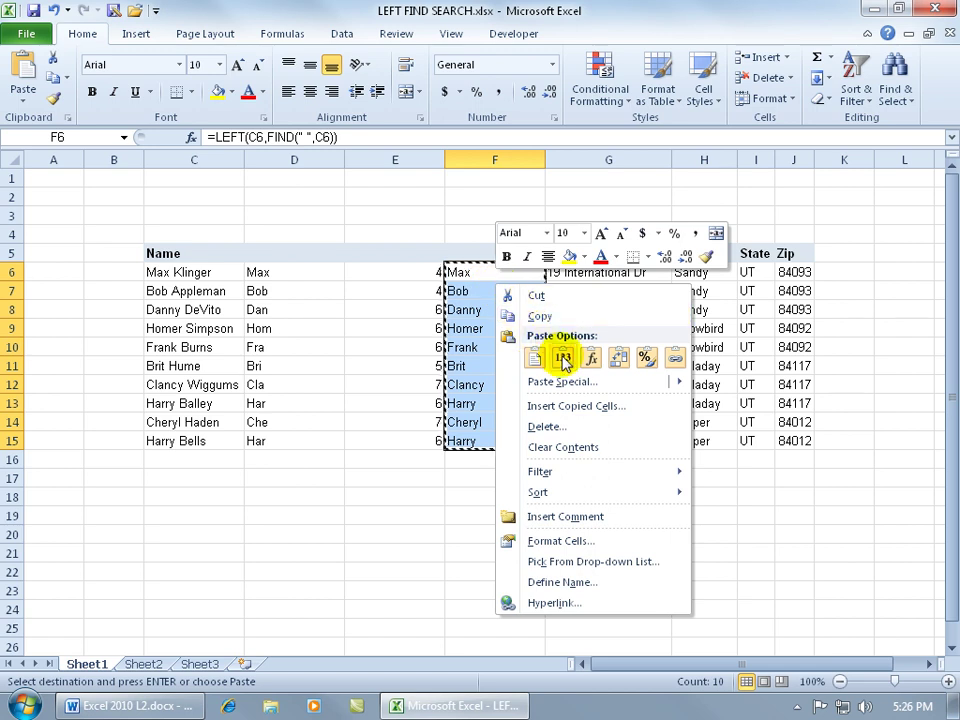
Step: Paste the copied F6:F15 back over itself as values and check the text in F6 for a trailing space
{"action": "left_click", "coordinate": [563, 358]}
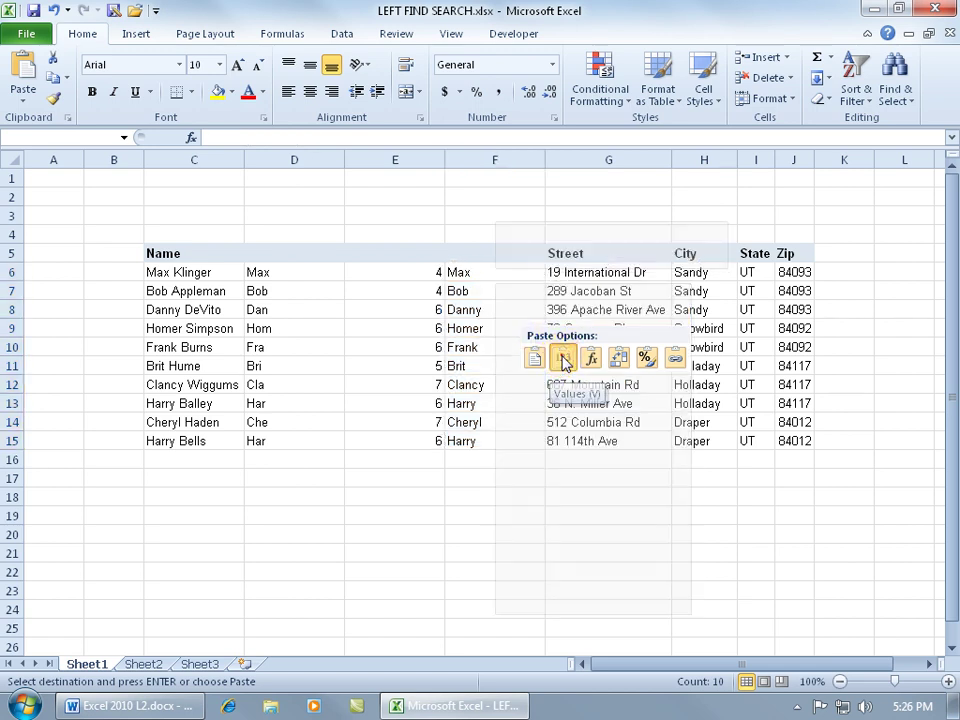
{"action": "key", "text": "Escape"}
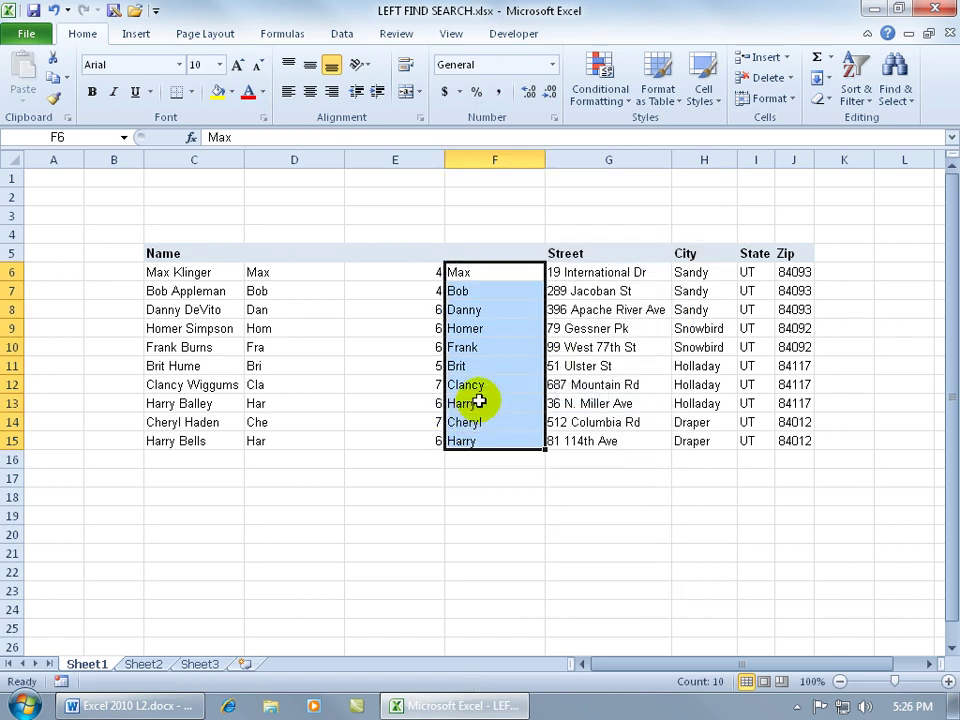
{"action": "left_click", "coordinate": [499, 272]}
{"action": "double_click", "coordinate": [499, 272]}
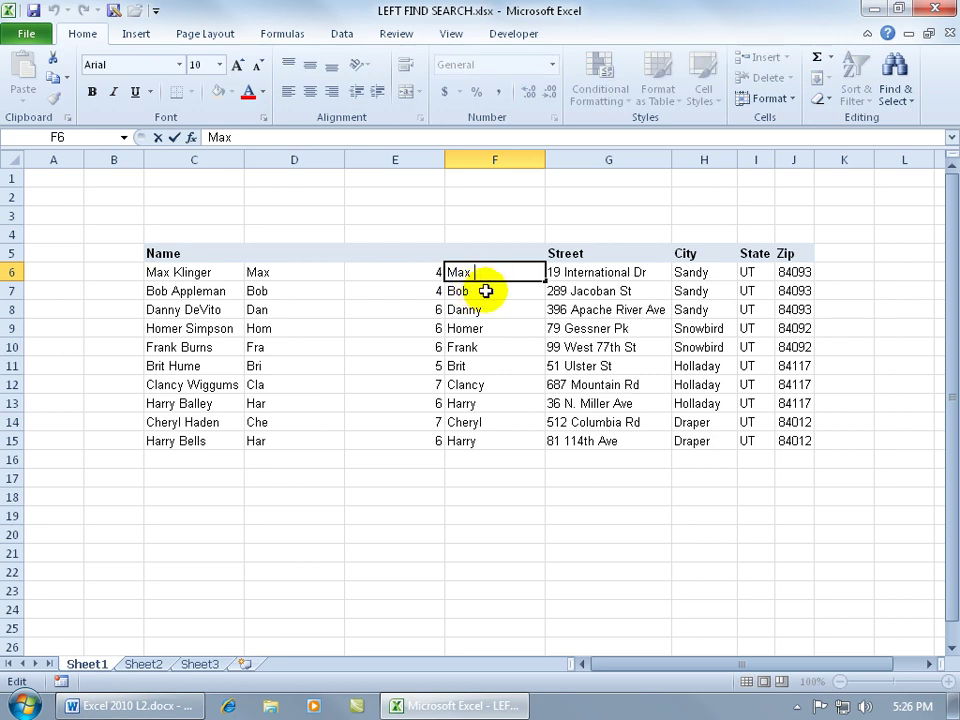
{"action": "key", "text": "Escape"}
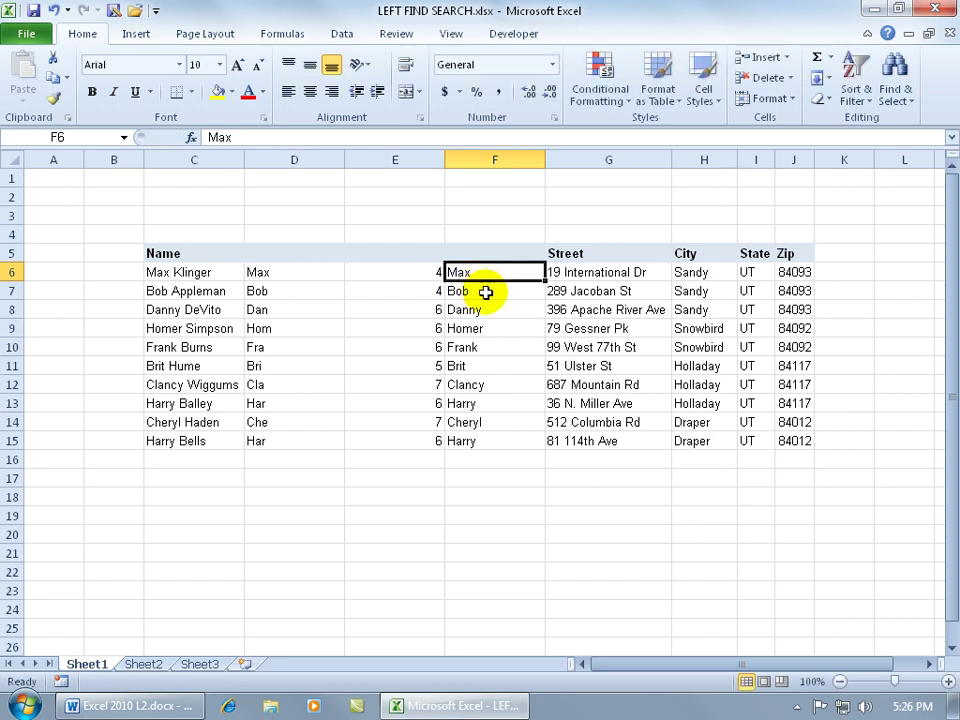
Step: Undo the values-only paste in F6:F15, redo the formula fill undone along with it, and clear the copy selection
{"action": "left_click", "coordinate": [54, 11]}
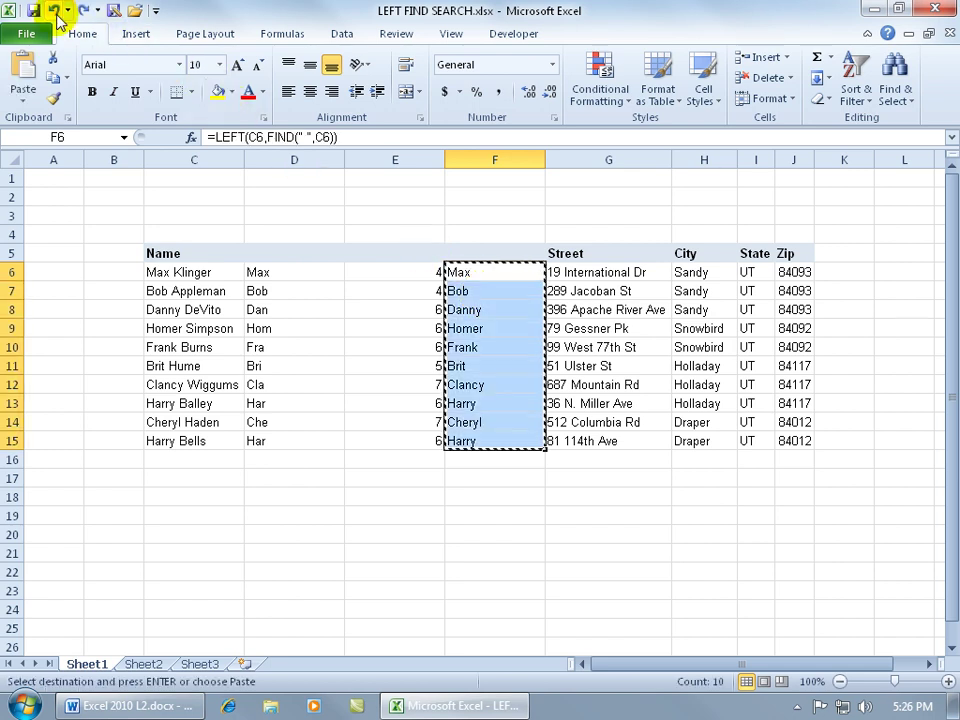
{"action": "left_click", "coordinate": [54, 11]}
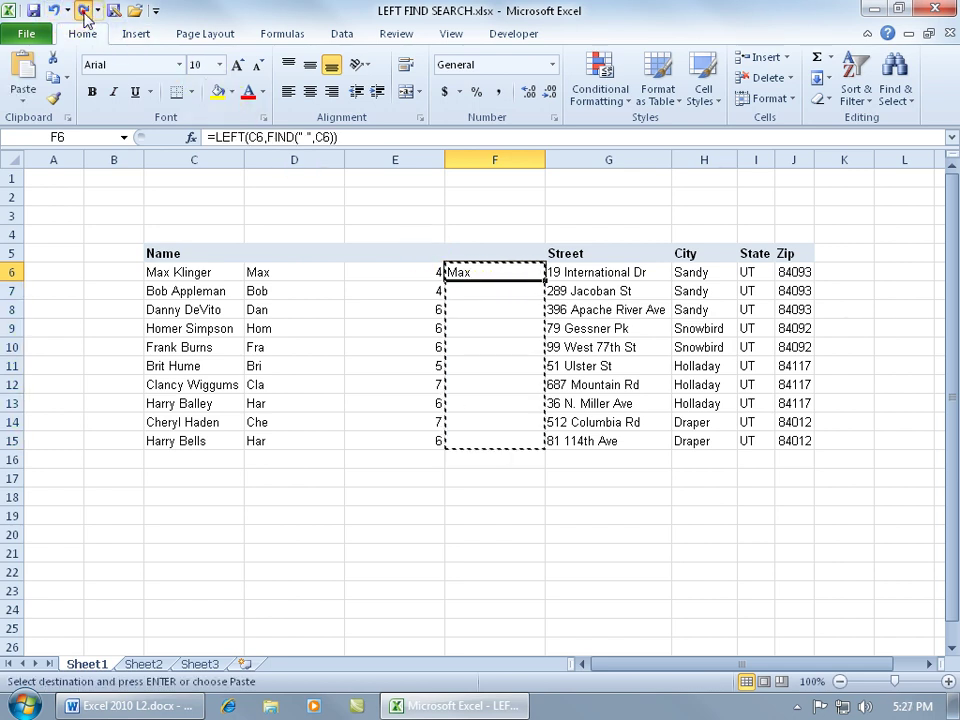
{"action": "left_click", "coordinate": [84, 11]}
{"action": "key", "text": "Escape"}
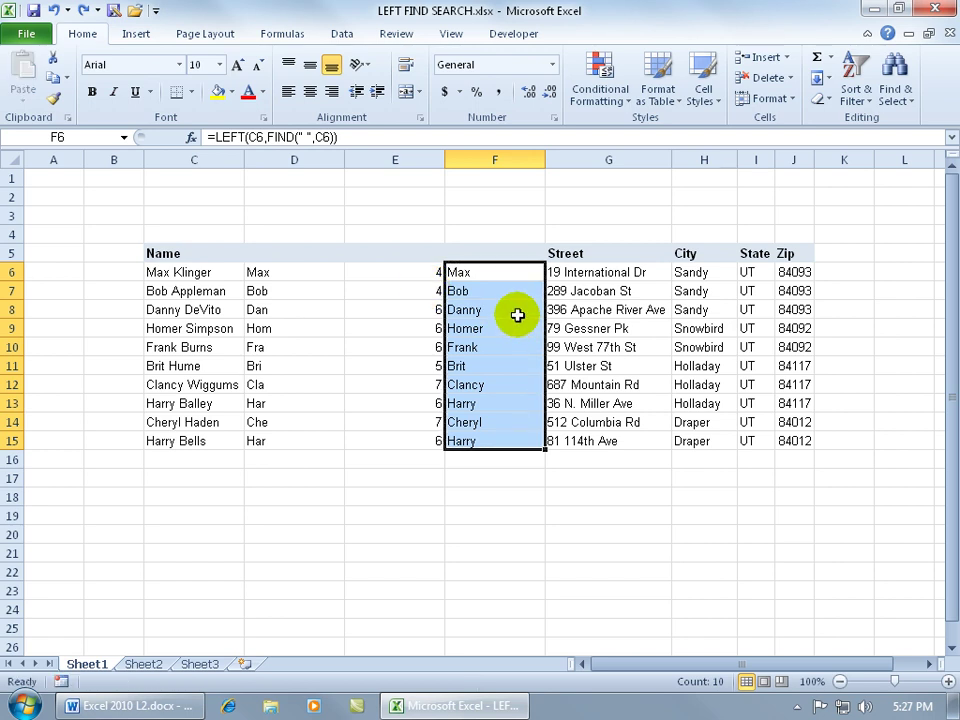
Step: Change the formula in F6 to =LEFT(C6,FIND(" ",C6)-1) to leave out the space, and copy it down through F15
{"action": "left_click", "coordinate": [481, 274]}
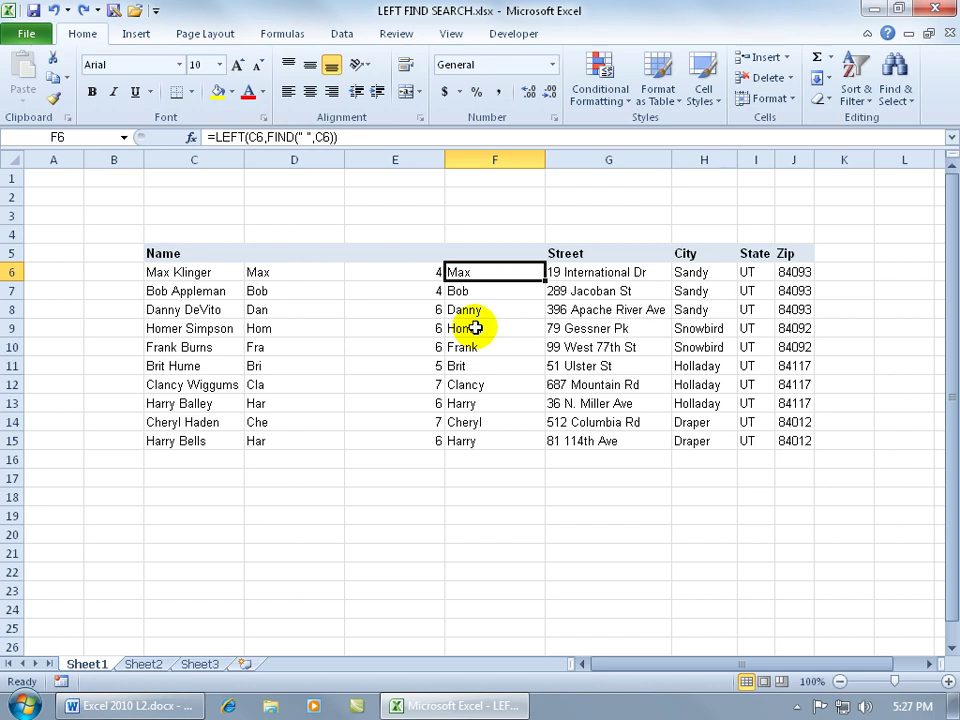
{"action": "double_click", "coordinate": [506, 268]}
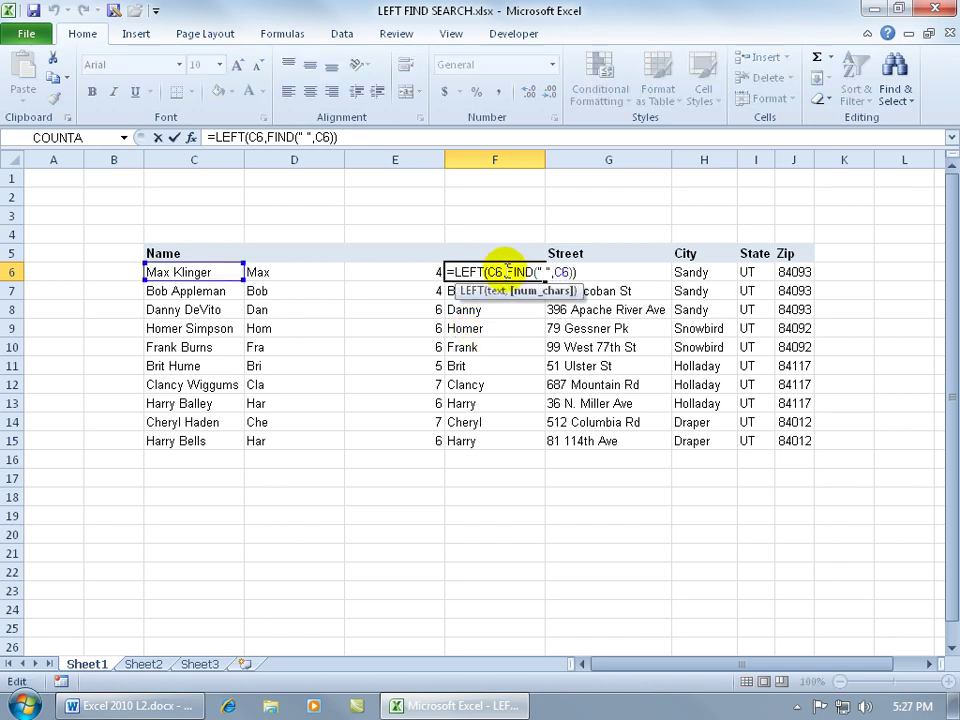
{"action": "left_click", "coordinate": [574, 272]}
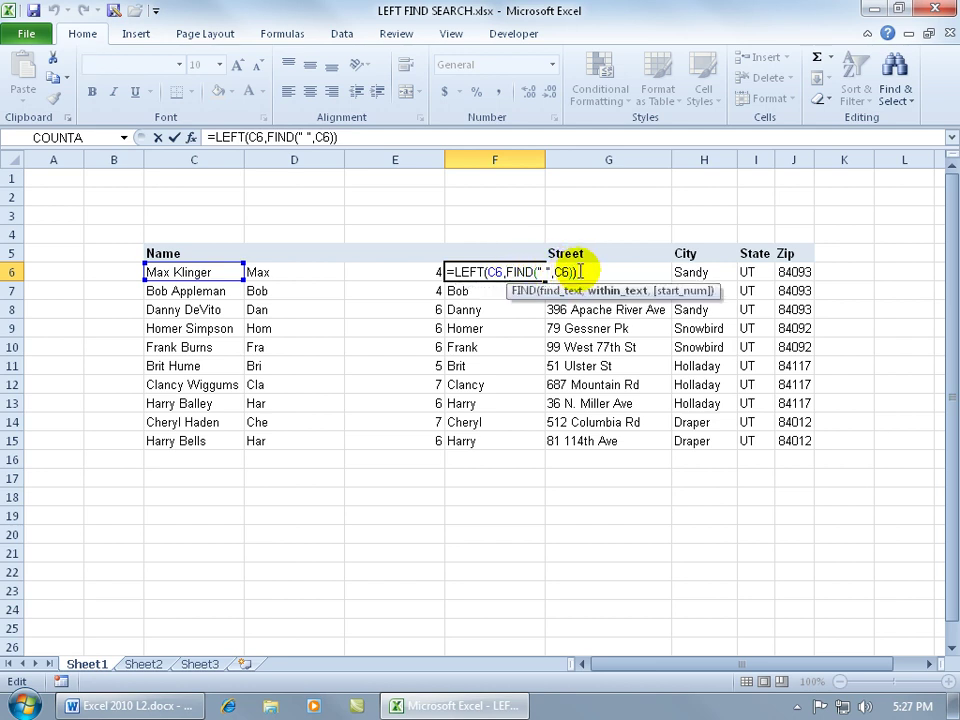
{"action": "left_click", "coordinate": [582, 272]}
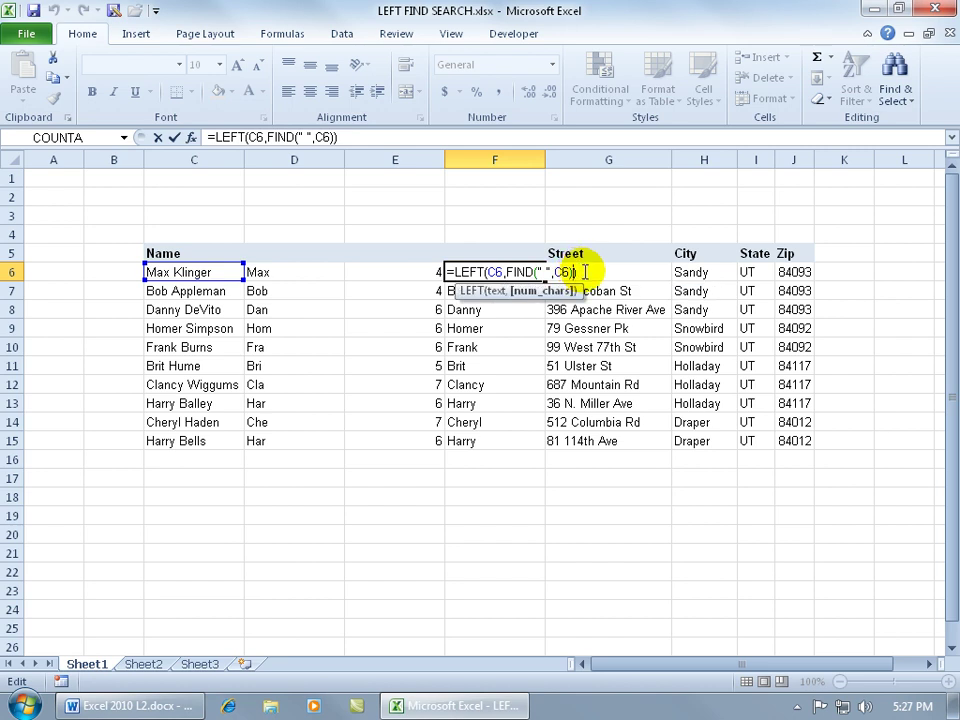
{"action": "type", "text": "-1"}
{"action": "key", "text": "Return"}
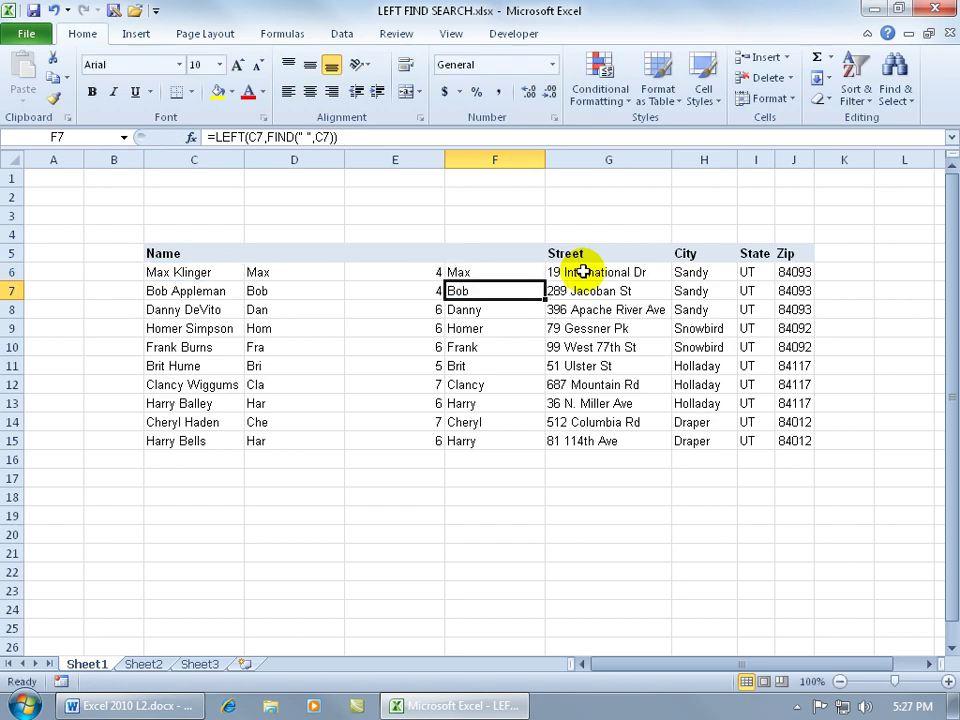
{"action": "left_click", "coordinate": [514, 271]}
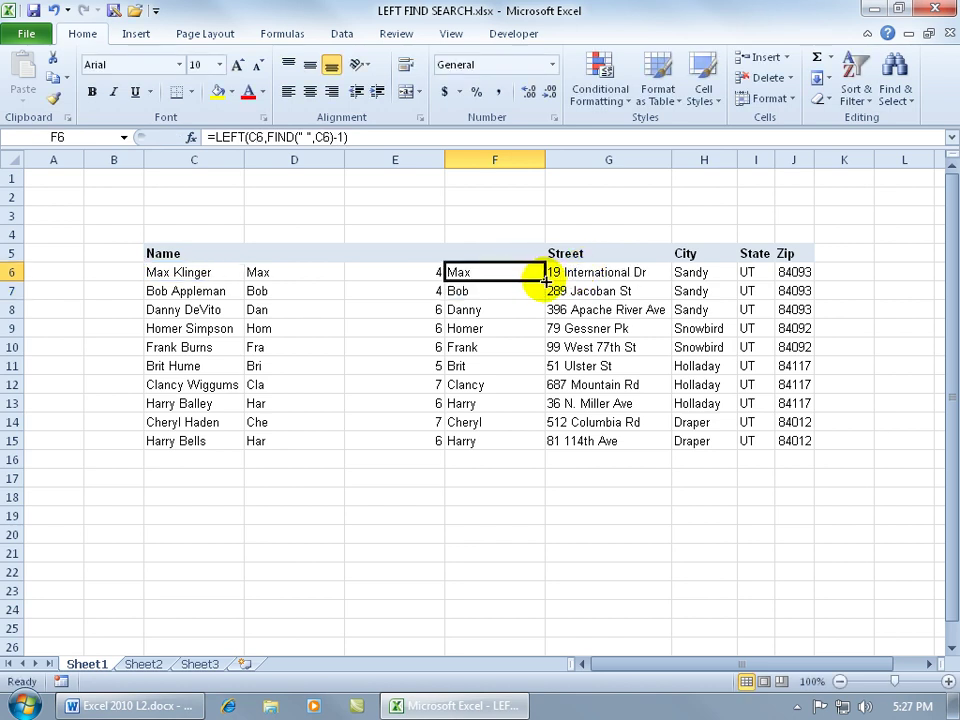
{"action": "double_click", "coordinate": [545, 281]}
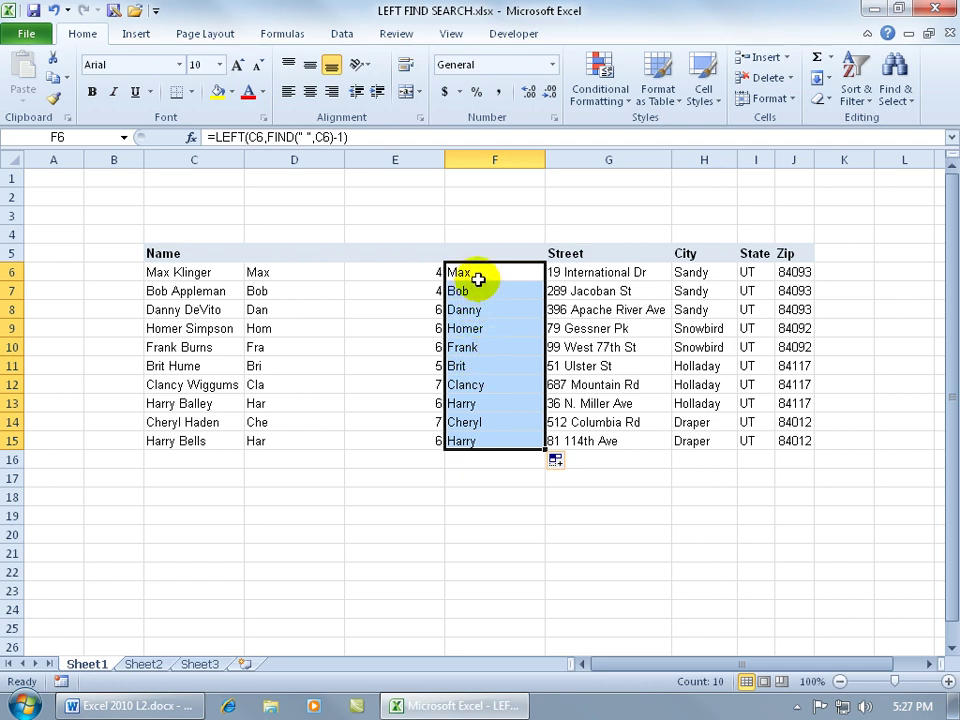
Step: Replace the formulas in F6:F15 with their values and open F6 for editing to check for a trailing space
{"action": "key", "text": "ctrl+c"}
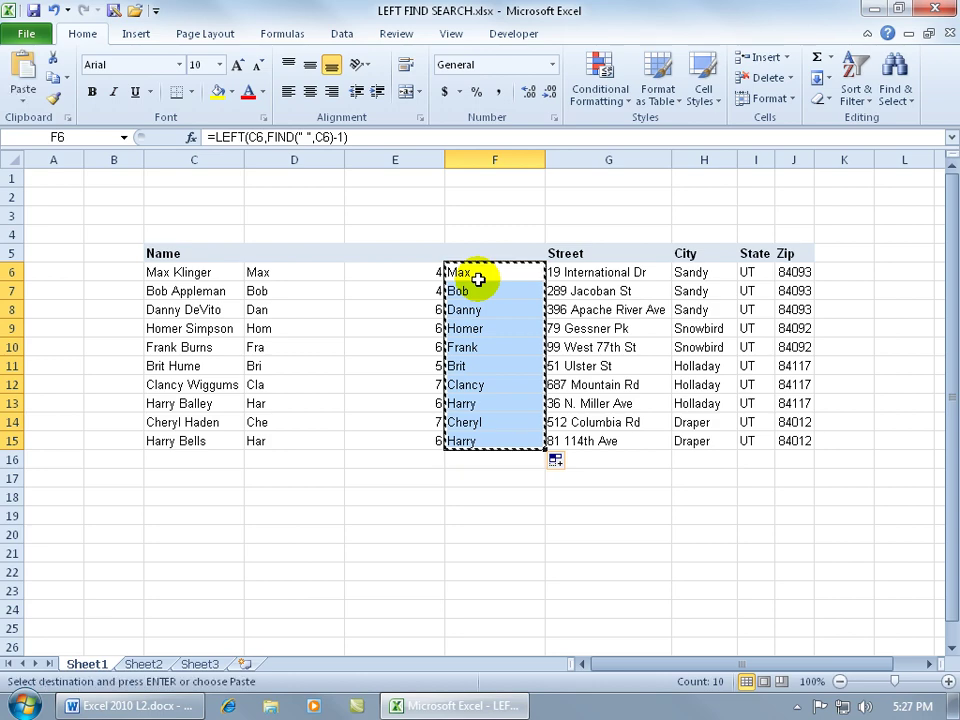
{"action": "right_click", "coordinate": [479, 281]}
{"action": "left_click", "coordinate": [547, 354]}
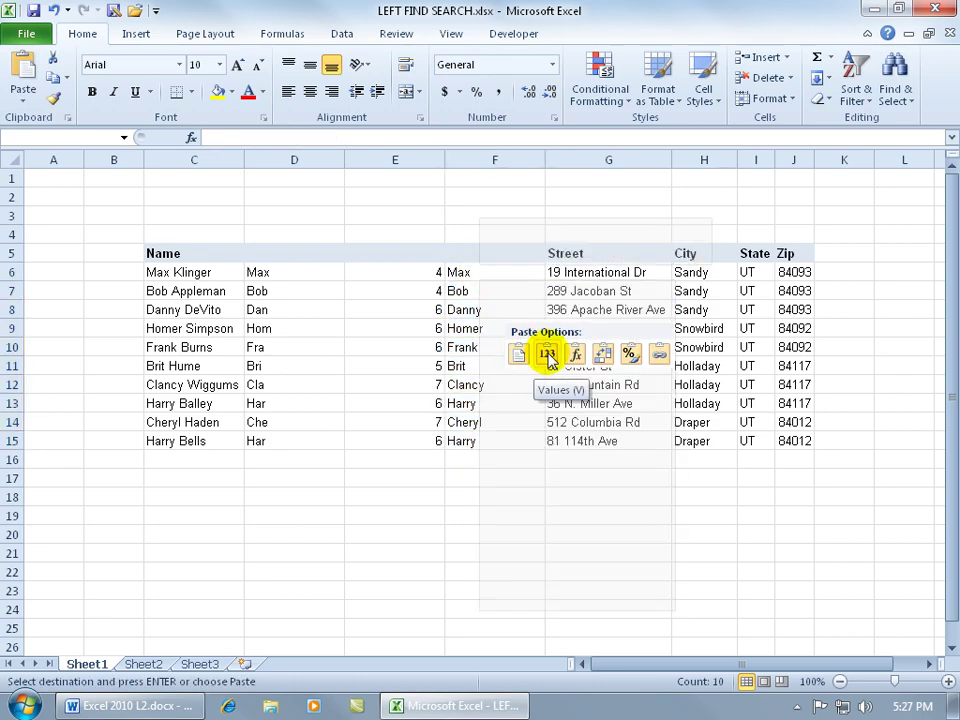
{"action": "key", "text": "Escape"}
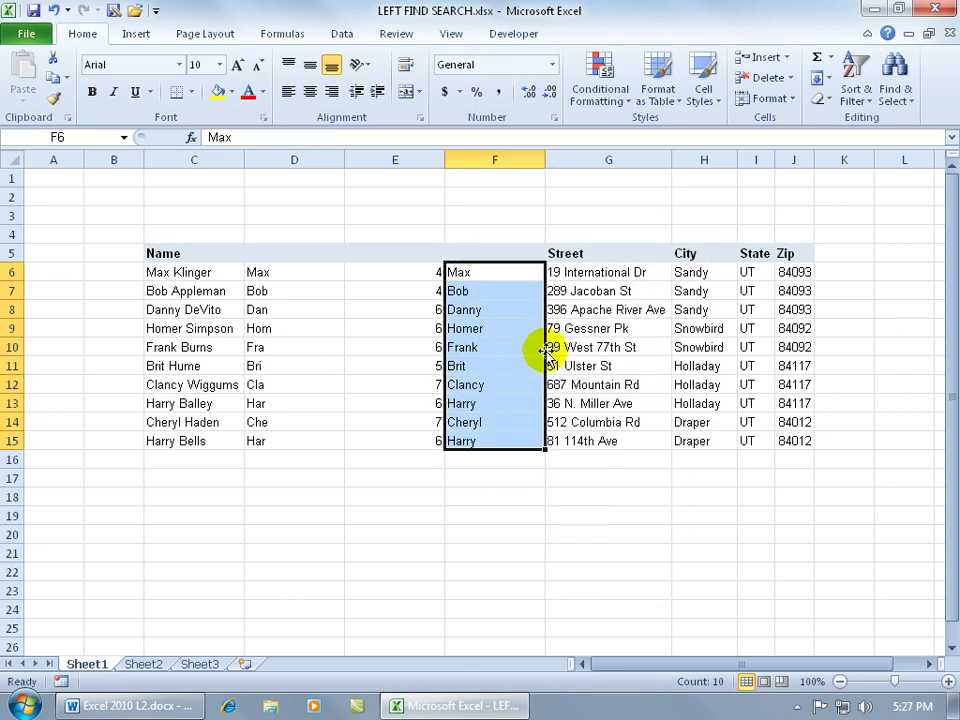
{"action": "left_click", "coordinate": [499, 275]}
{"action": "double_click", "coordinate": [498, 274]}
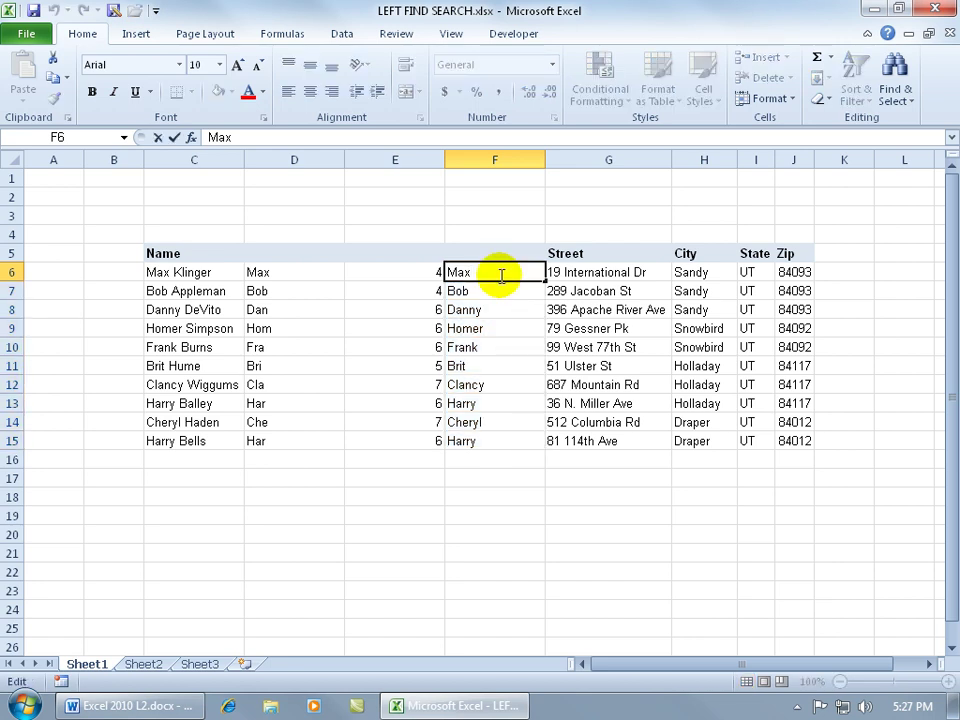